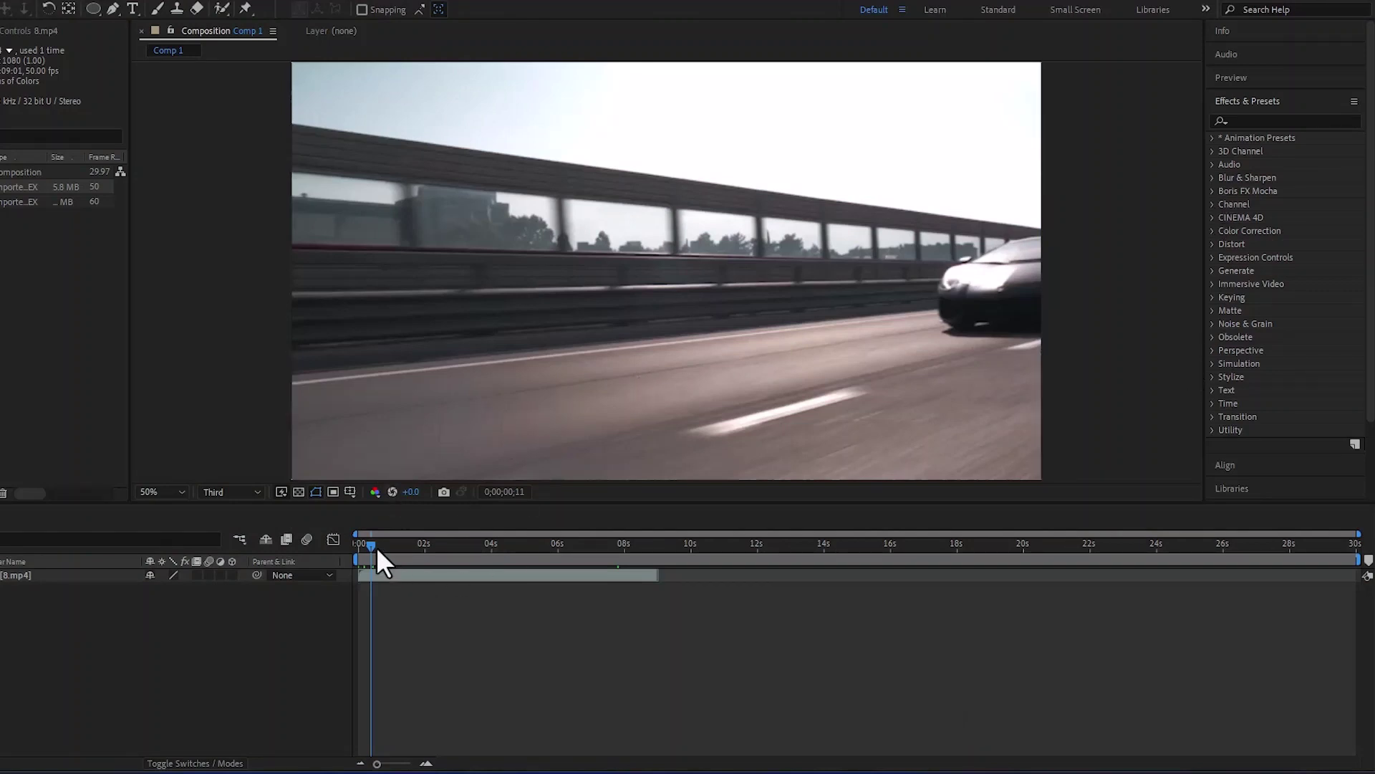
Scrub through the car-on-highway clip, then collapse the Effects & Presets panel
mouse_move(376, 547)
mouse_down()
mouse_move(567, 550)
mouse_move(370, 542)
mouse_up()
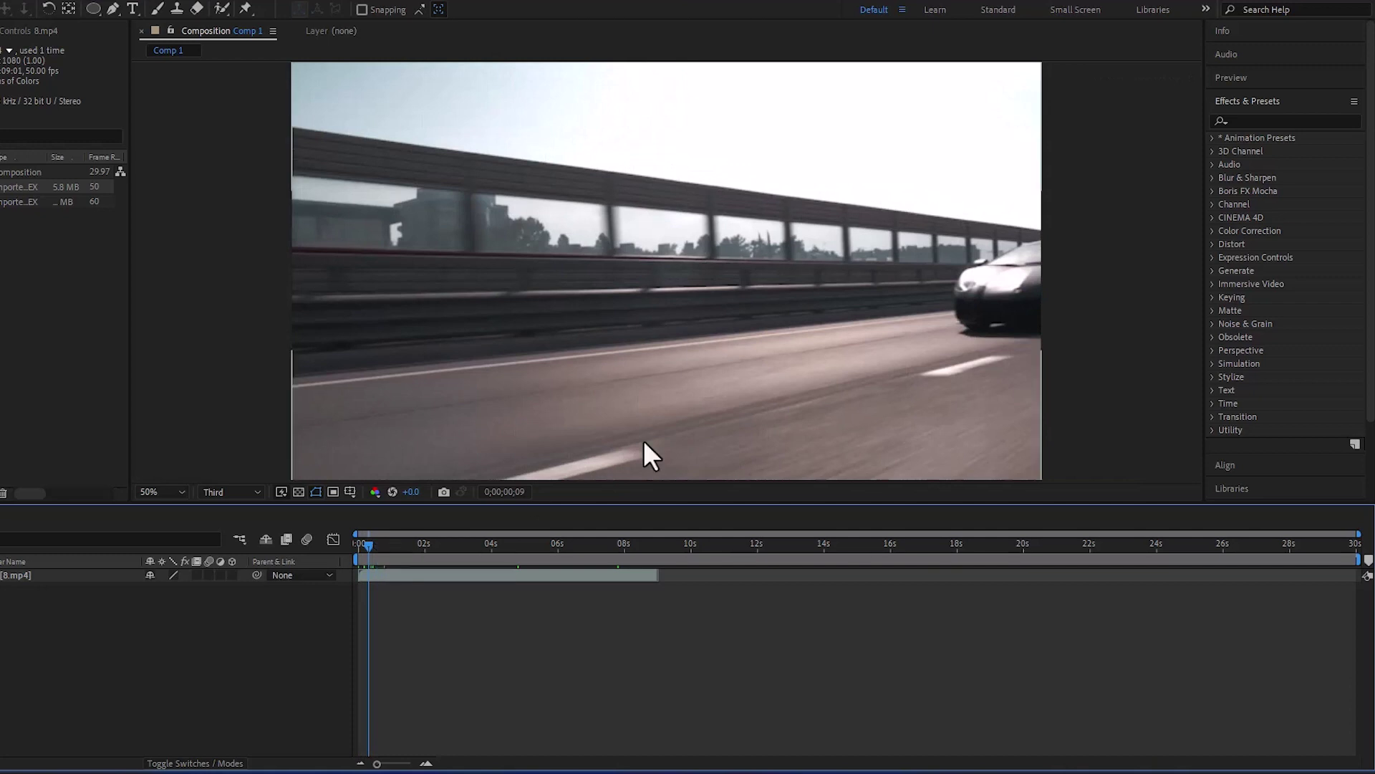
click(1231, 100)
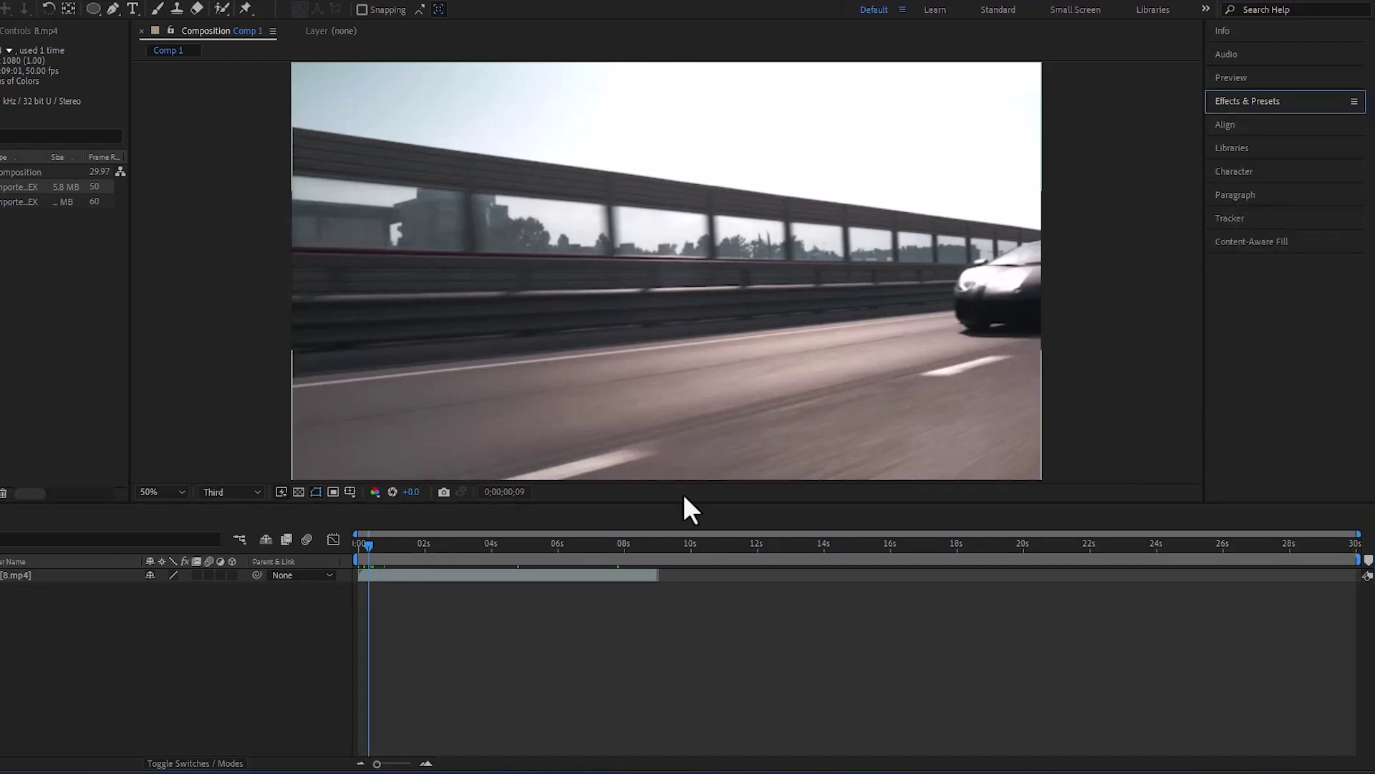
Start a Track Motion tracker on the 8.mp4 highway layer and grab Track Point 1
click(1235, 219)
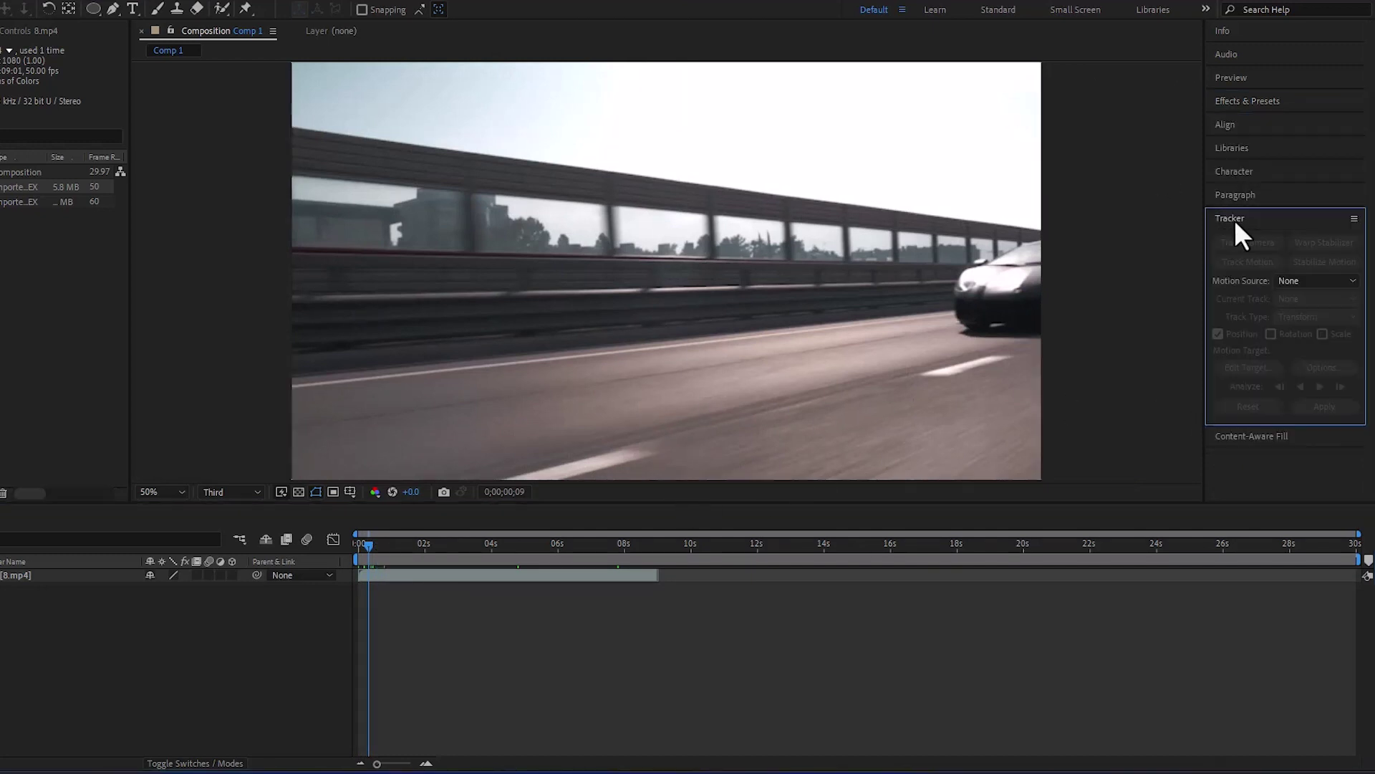
click(487, 575)
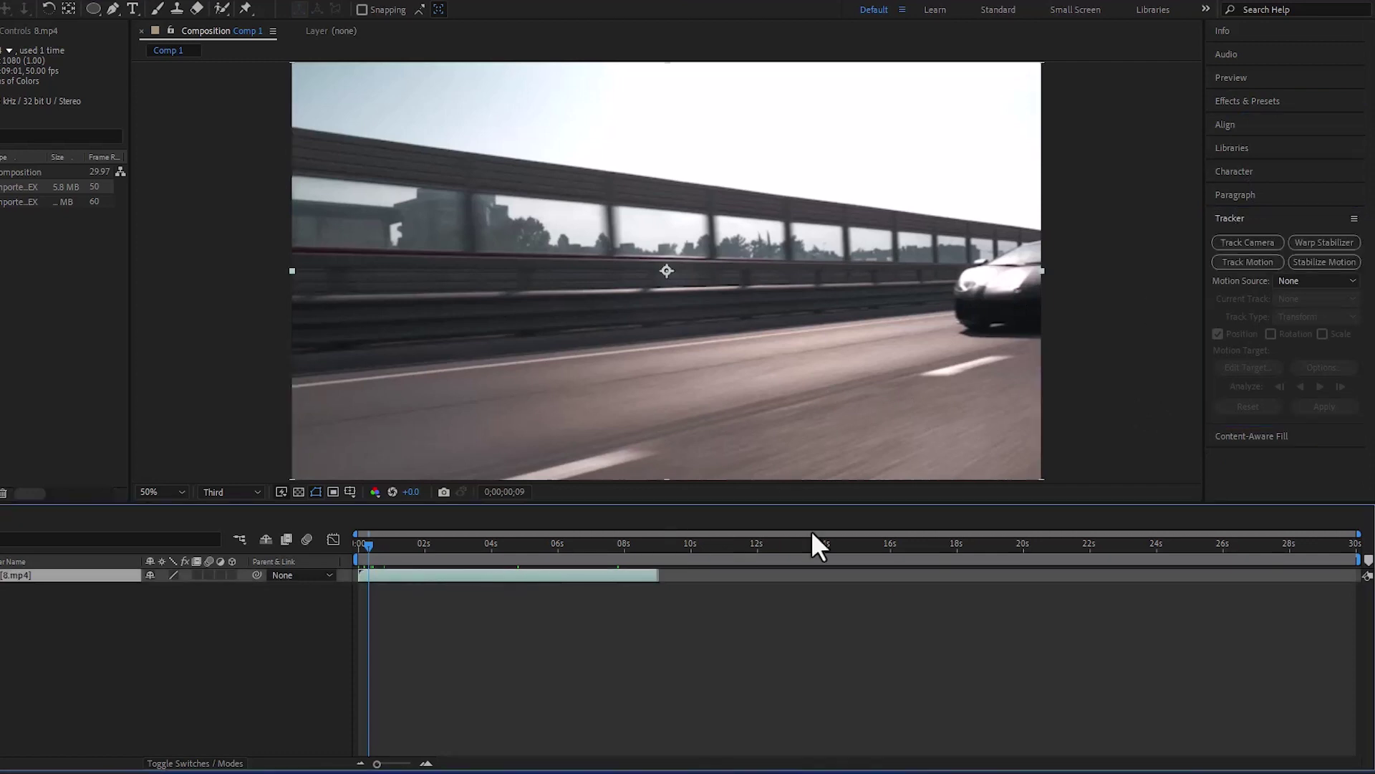
click(1260, 264)
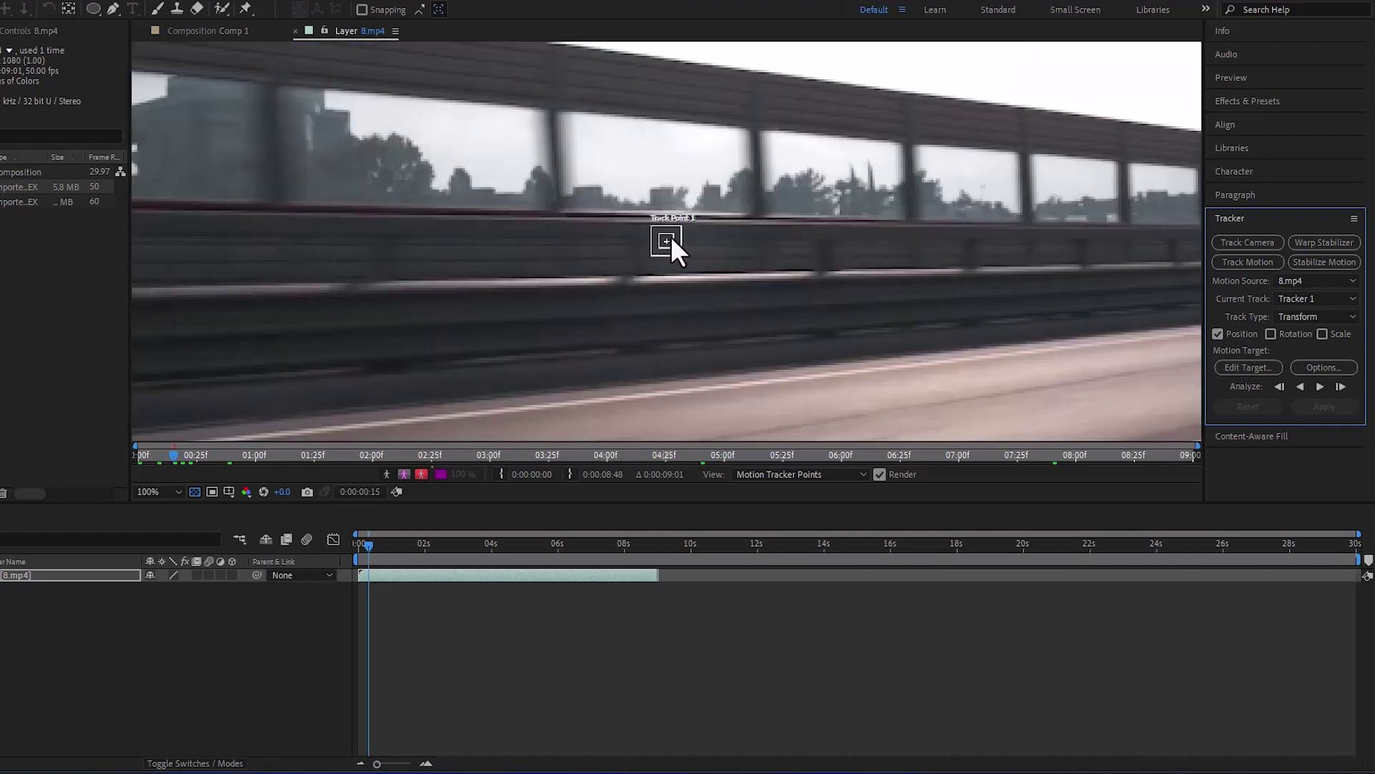
click(672, 241)
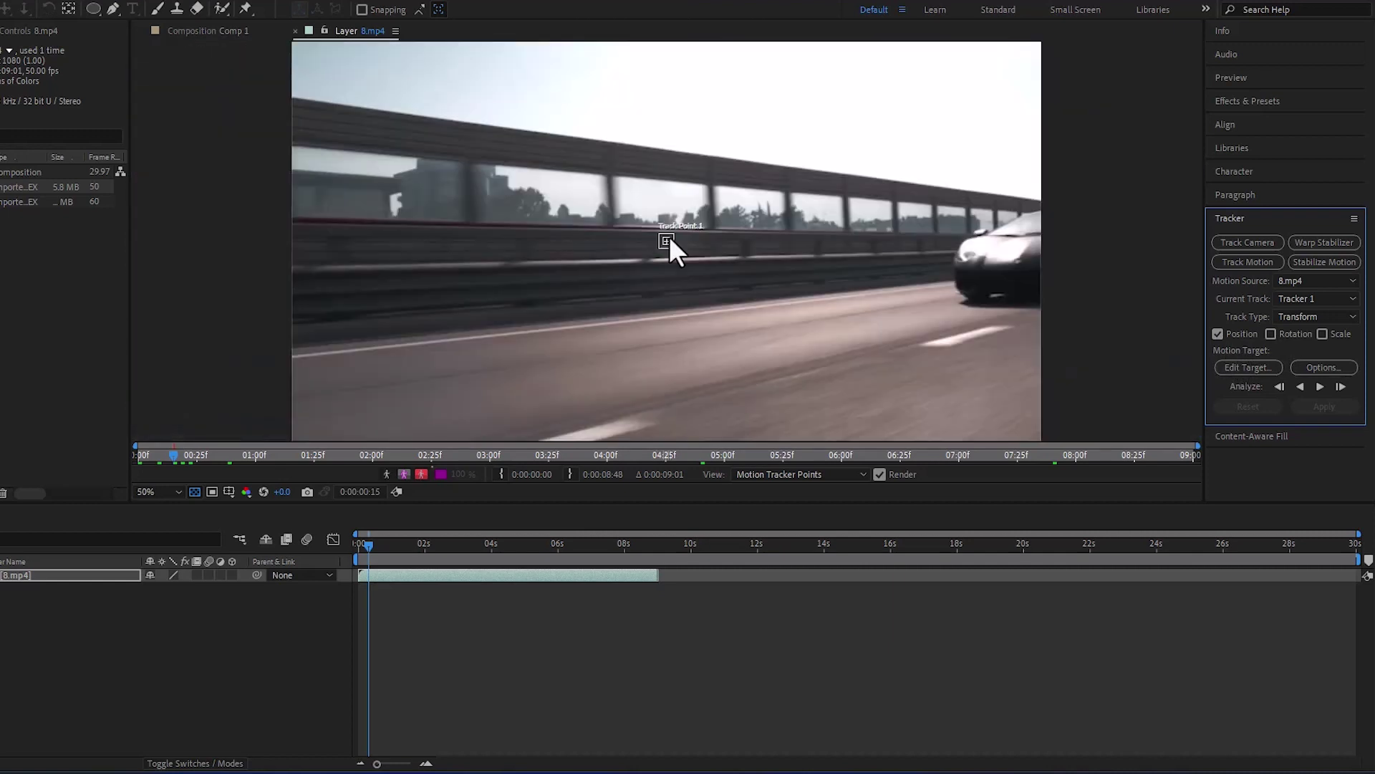
At 800% zoom, set Track Point 1 on a dark spot of the car, then return to 50%
scroll(669, 237, up, 2)
mouse_move(669, 243)
mouse_down()
mouse_move(1210, 308)
mouse_move(1070, 287)
mouse_move(1074, 308)
mouse_move(1075, 277)
mouse_move(1065, 322)
mouse_move(1067, 276)
mouse_up()
scroll(1090, 275, up, 5)
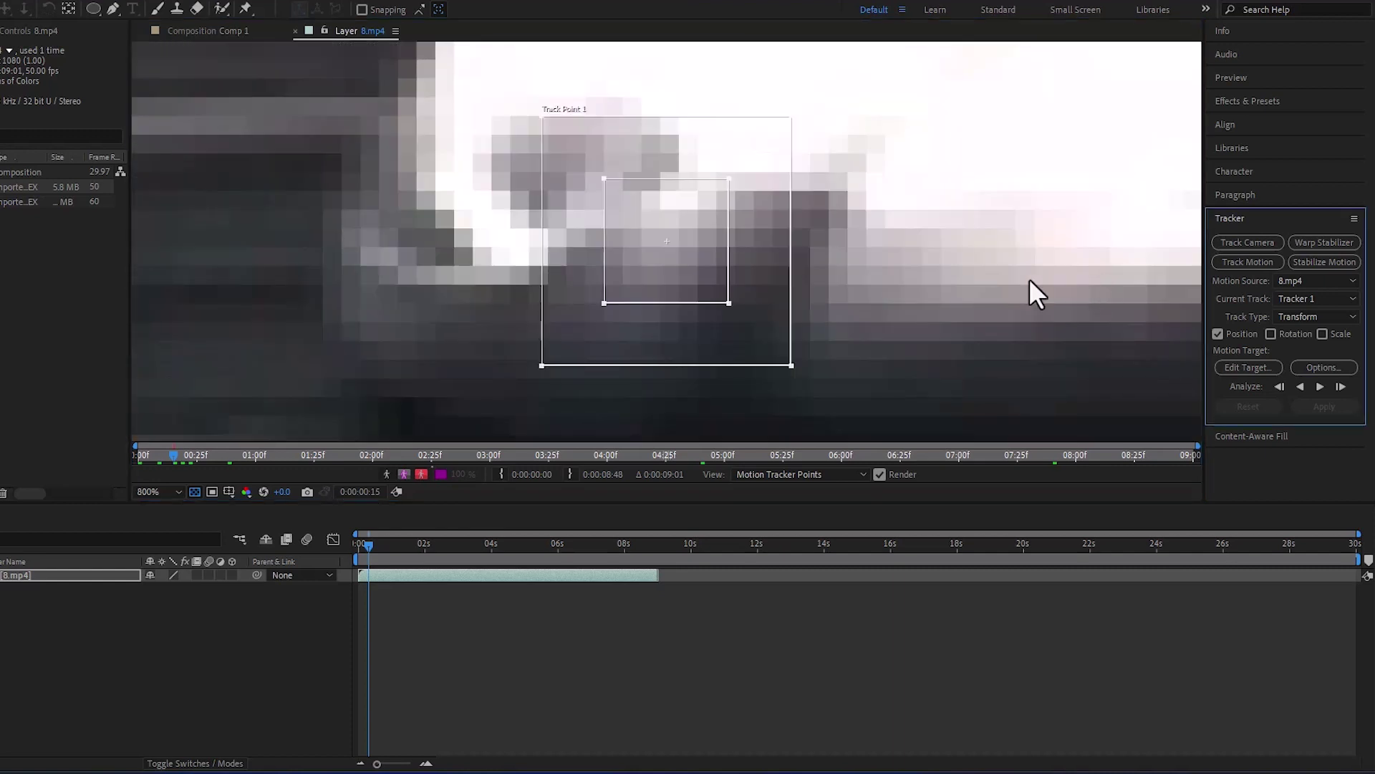
drag(716, 200, 706, 199)
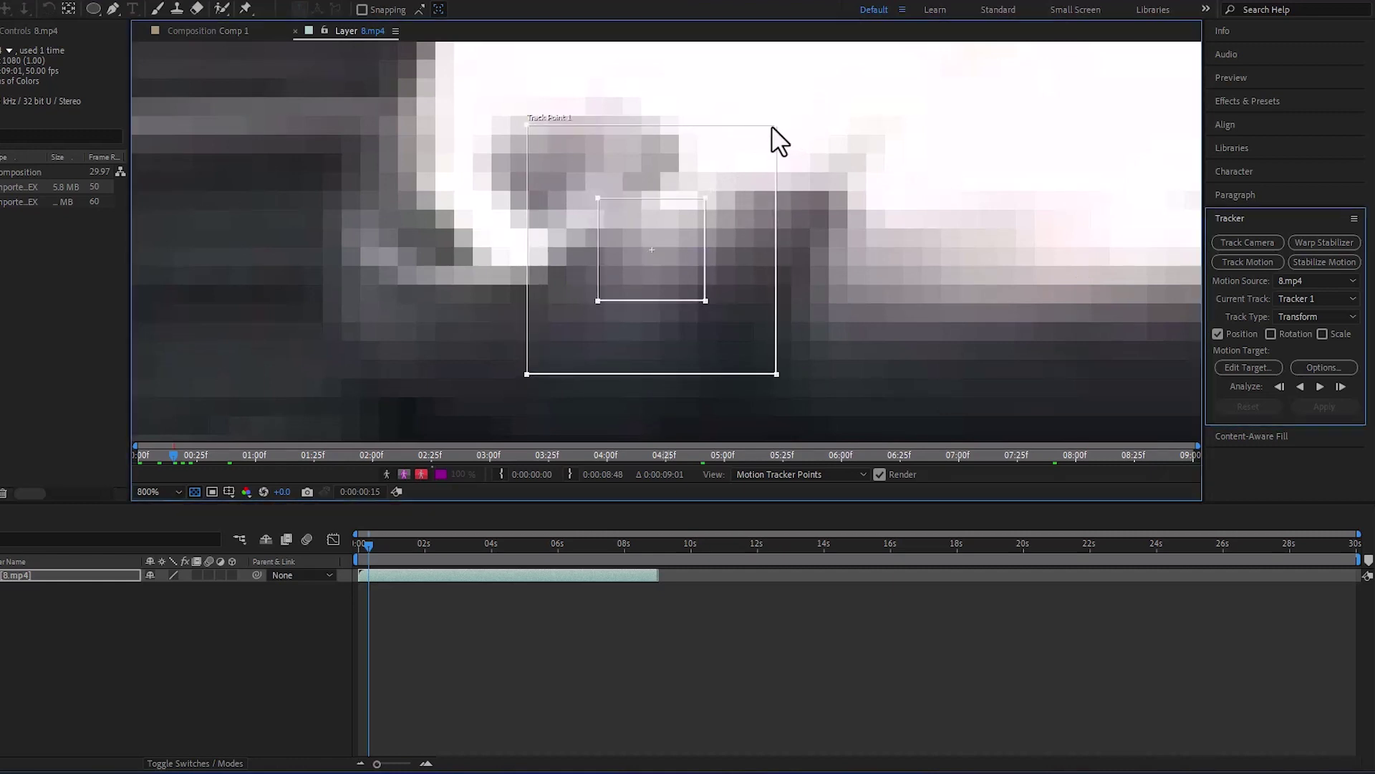
drag(776, 128, 746, 144)
drag(677, 244, 781, 221)
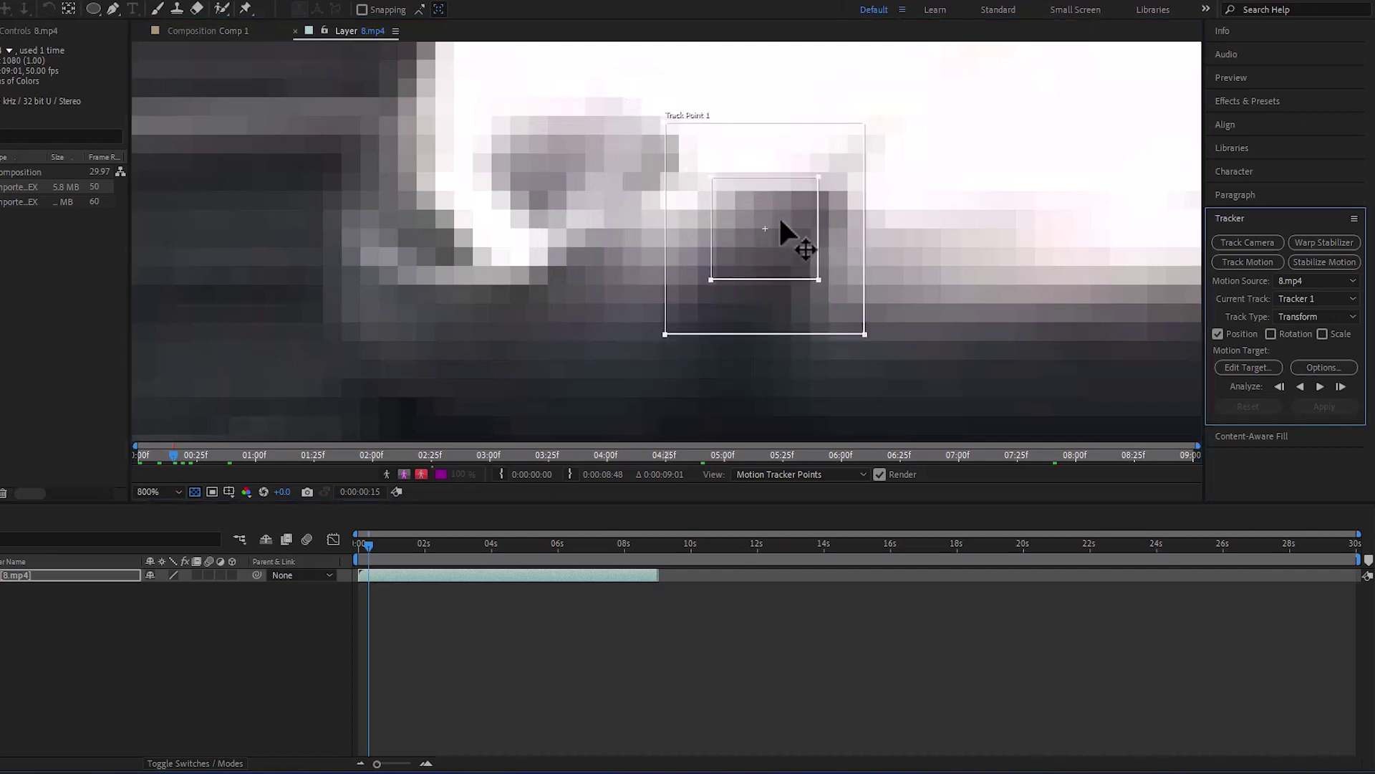
scroll(780, 221, down, 3)
scroll(780, 221, down, 2)
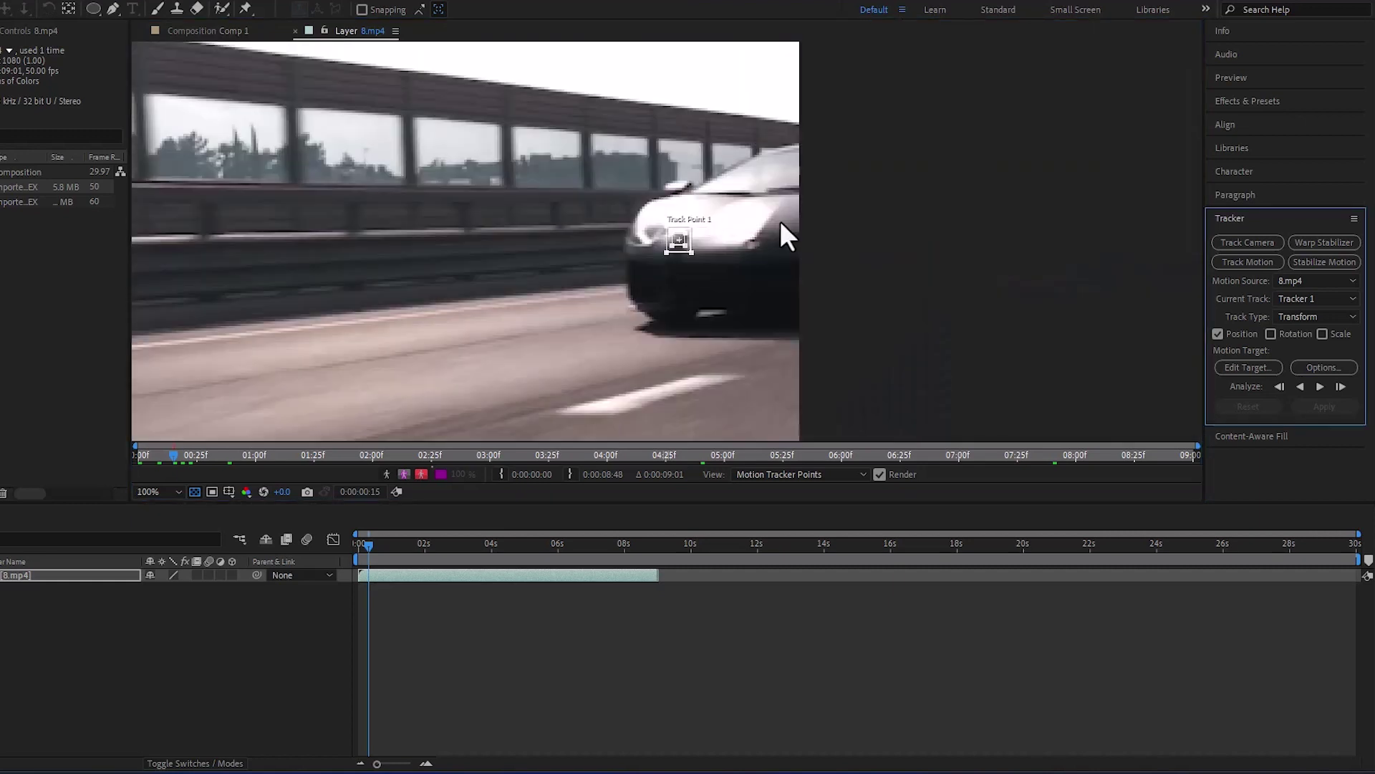
scroll(718, 207, down, 2)
scroll(718, 206, down, 1)
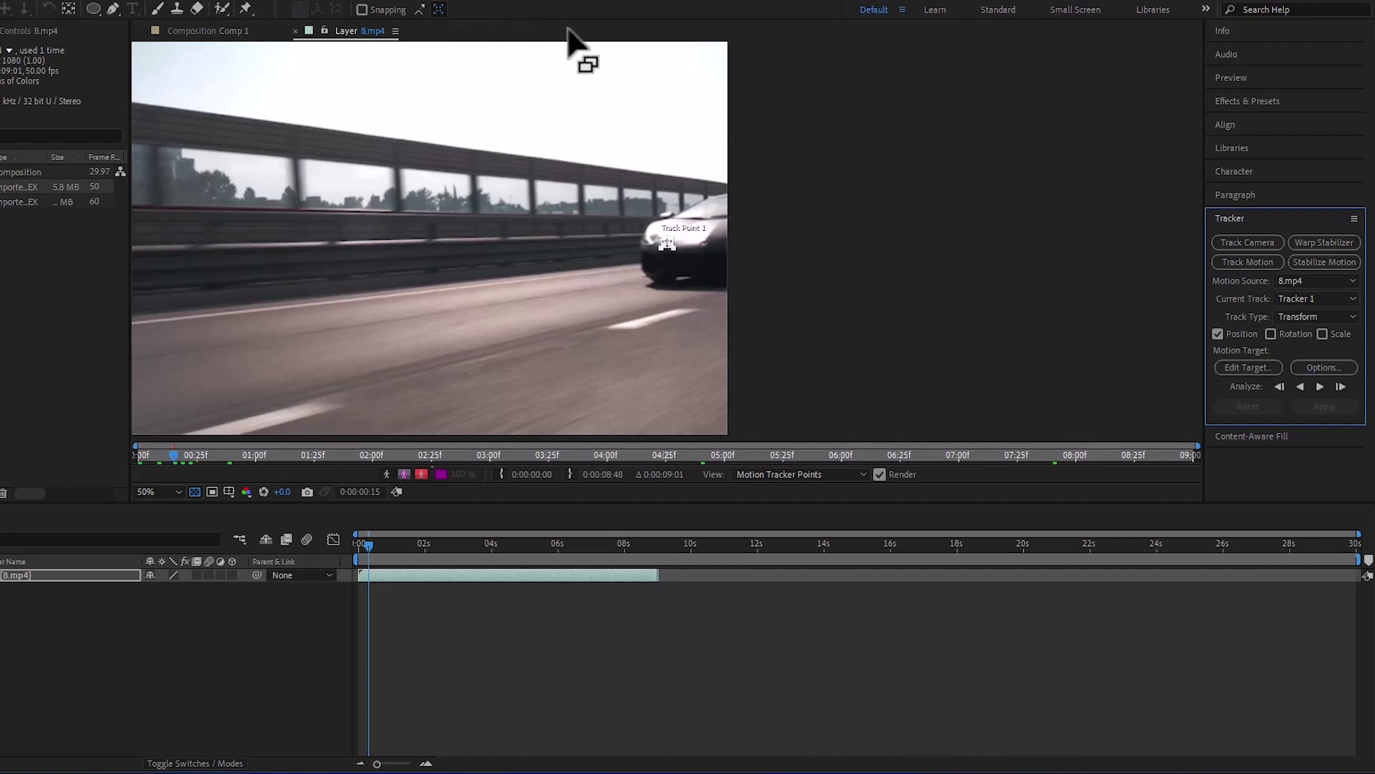
Analyze Track Point 1 forward through the clip and scrub back to verify the path
click(1320, 388)
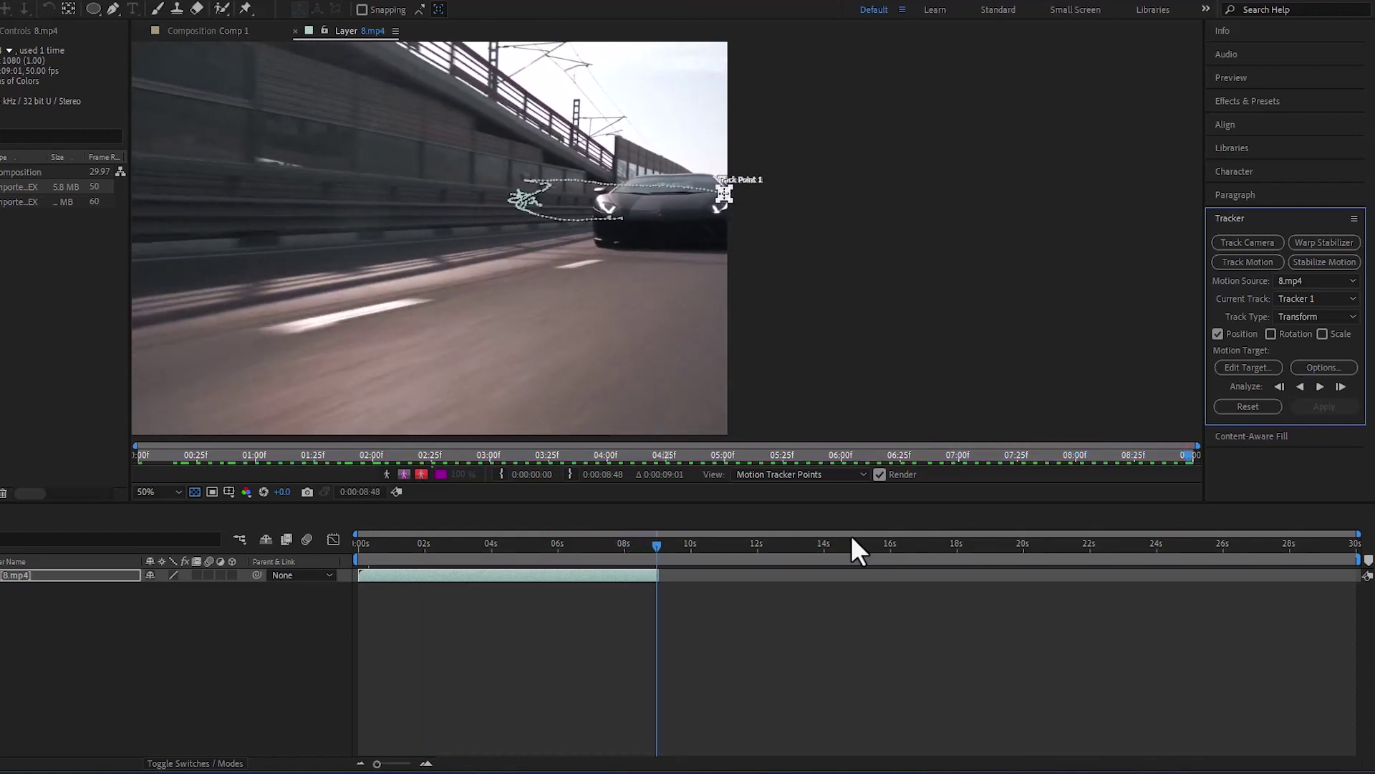
drag(656, 543, 358, 530)
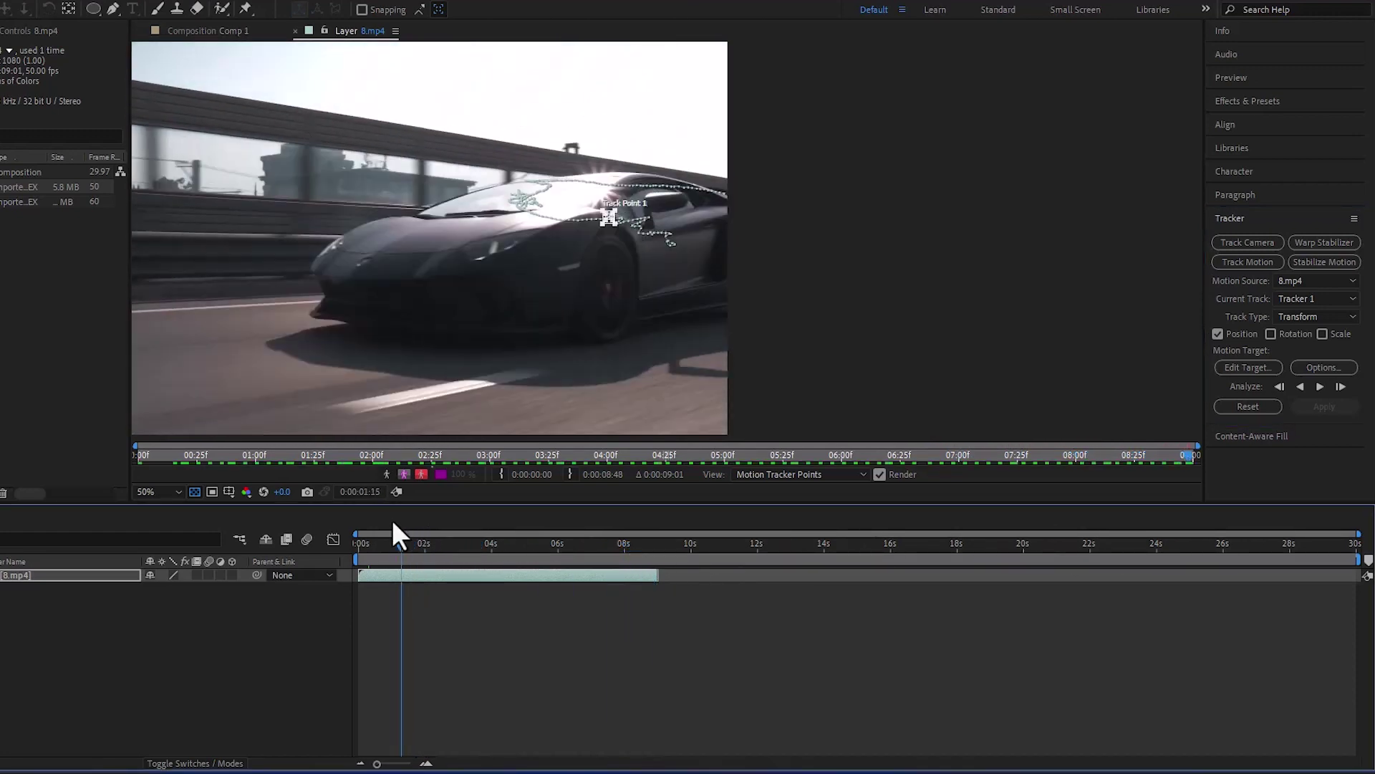
drag(359, 536, 390, 538)
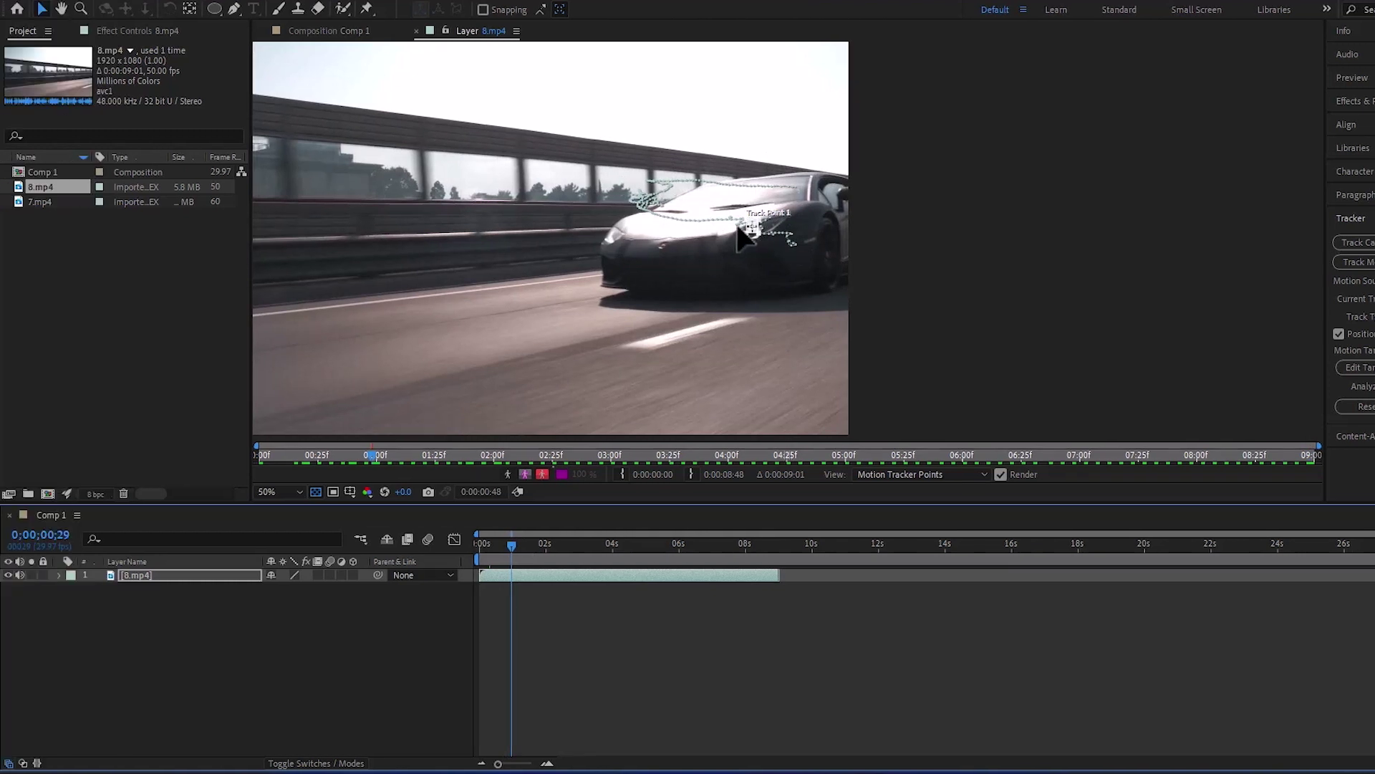
Add a new Null Object layer to the composition
click(291, 629)
right_click(292, 629)
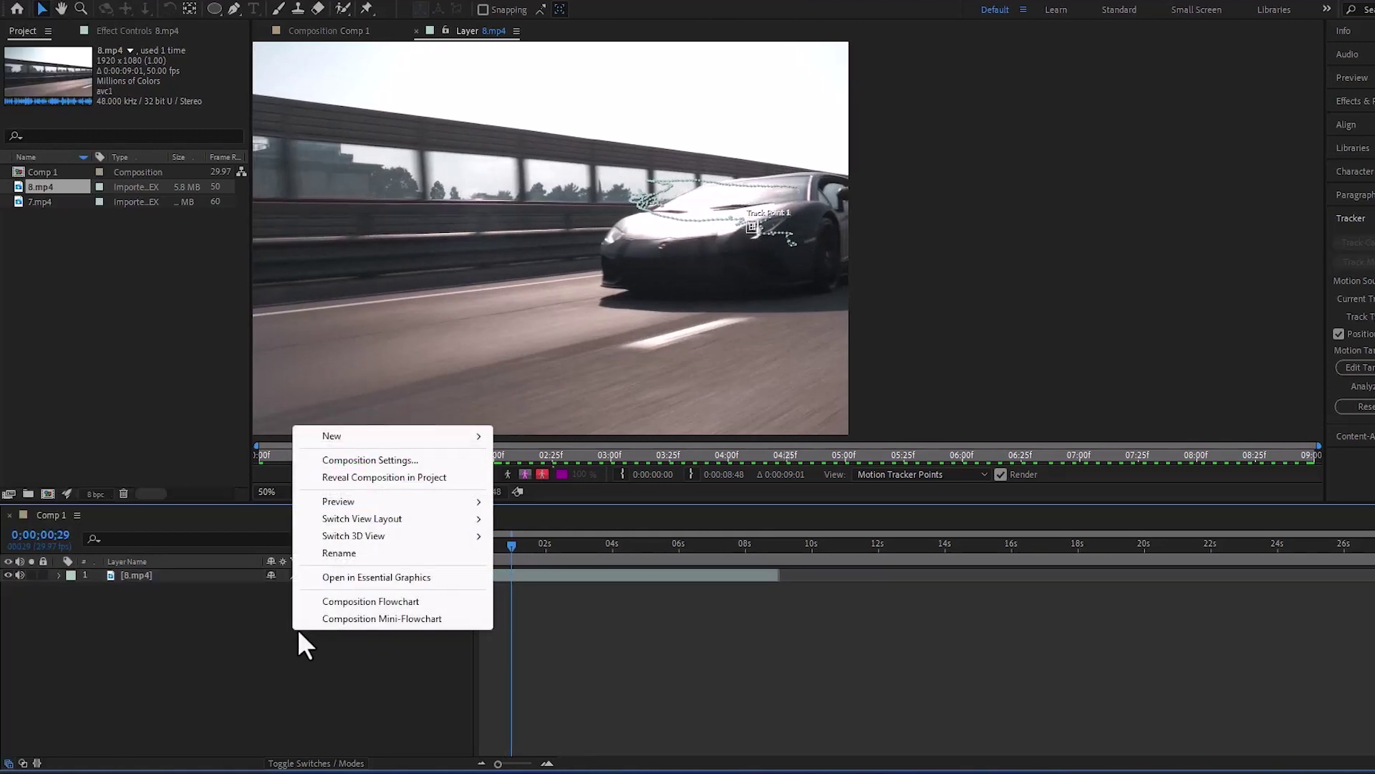
mouse_move(354, 435)
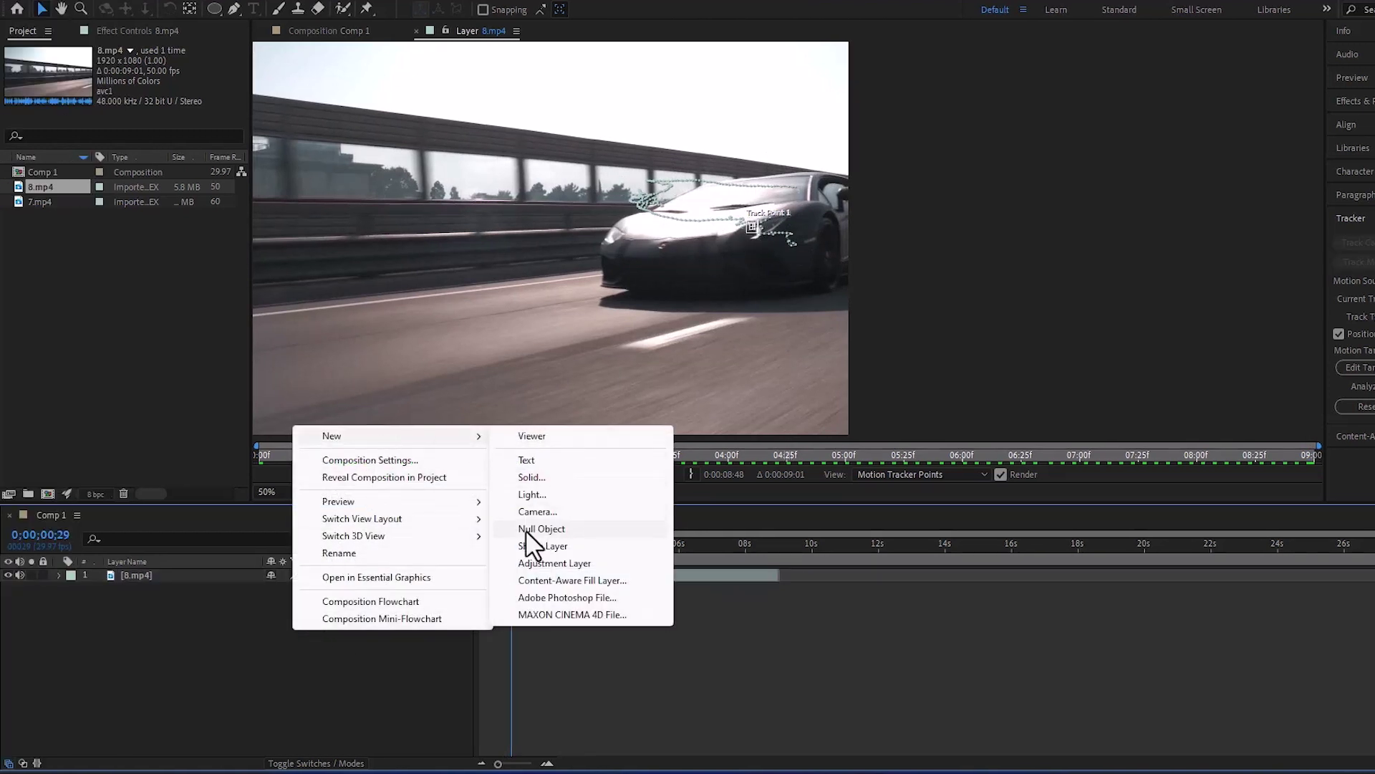
click(550, 530)
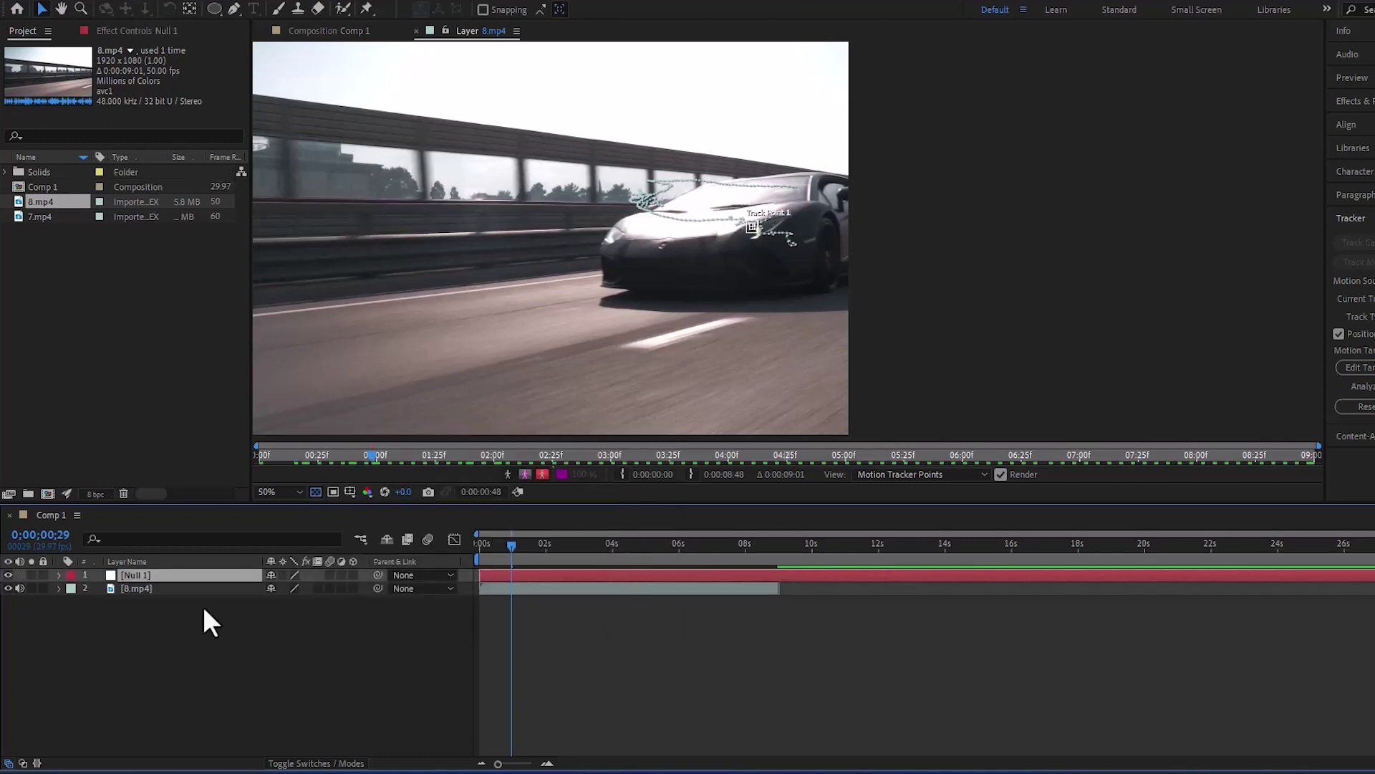
Rename the null layer to 'car' and reselect the highway footage layer
right_click(154, 584)
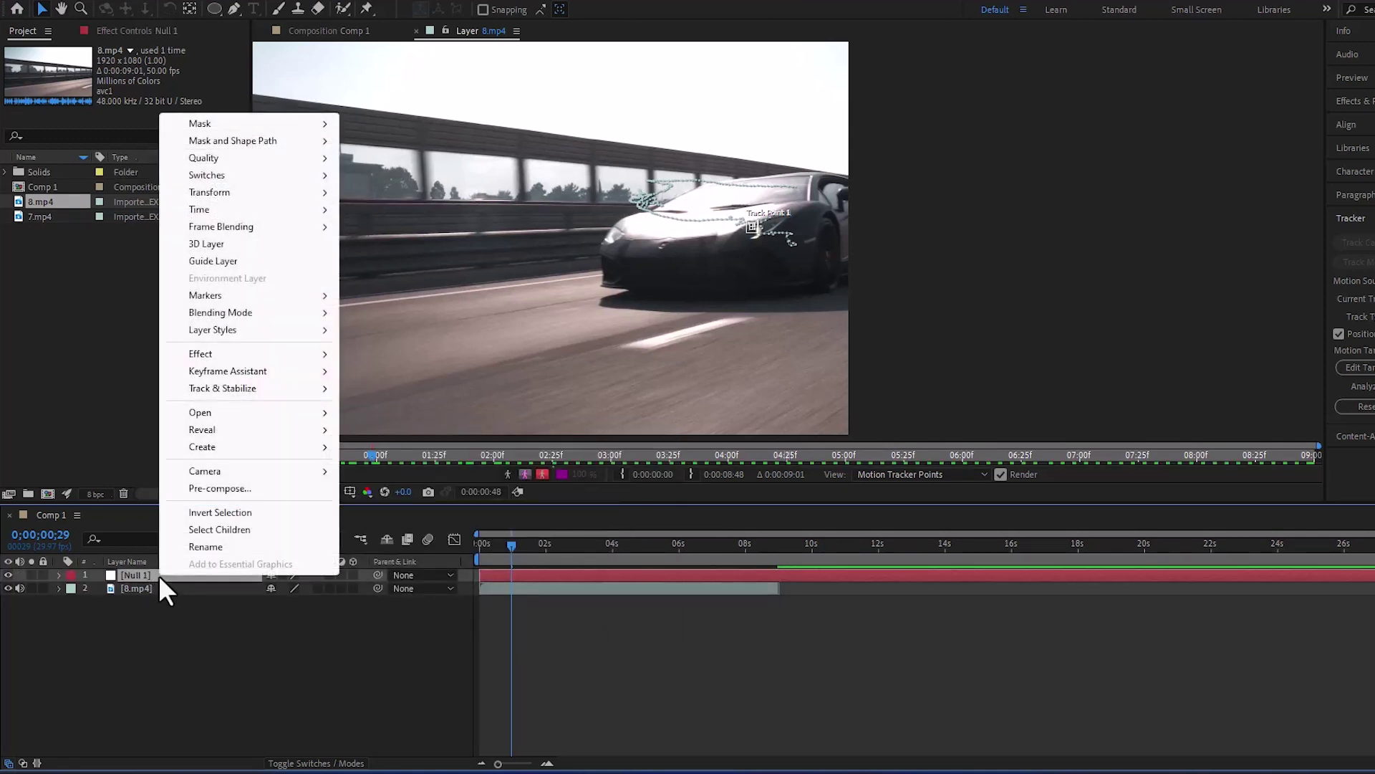
click(209, 546)
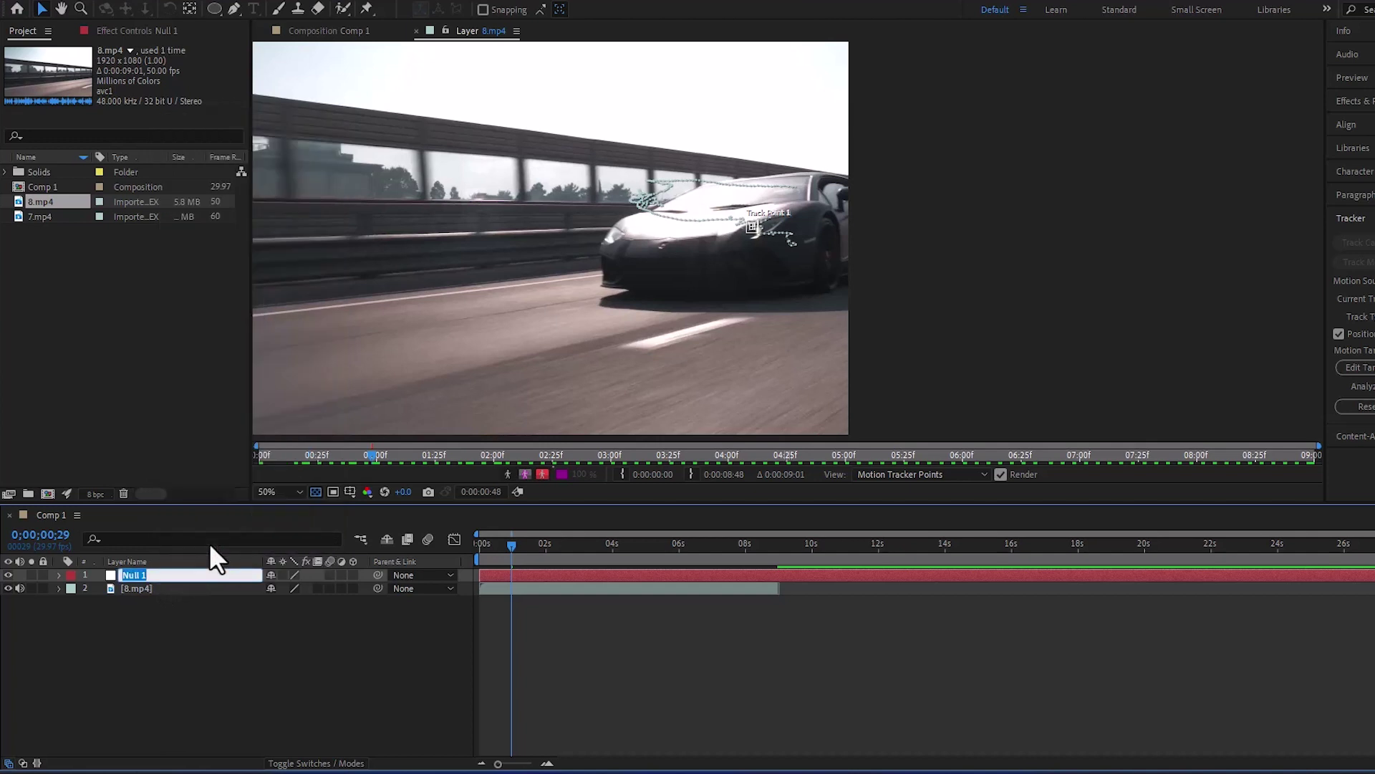
text(car)
click(131, 642)
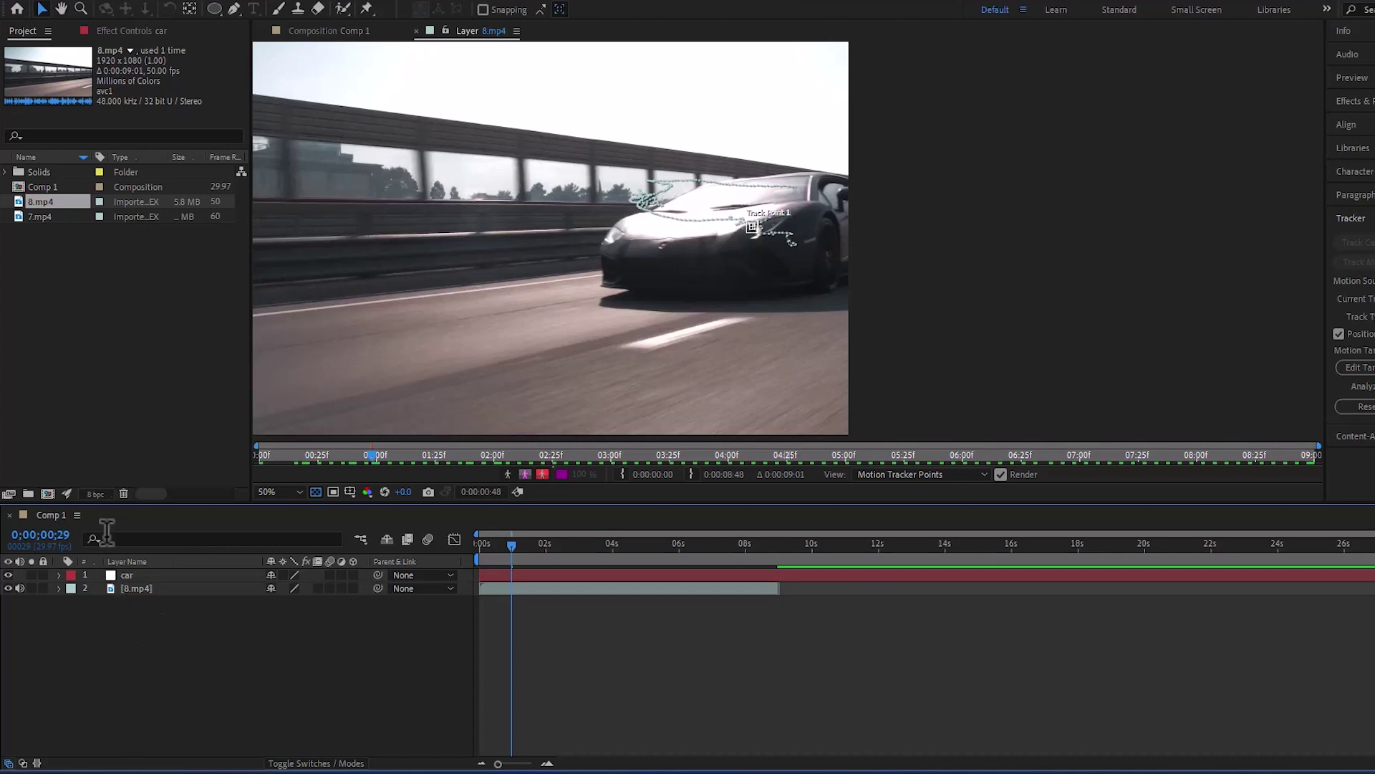
click(147, 589)
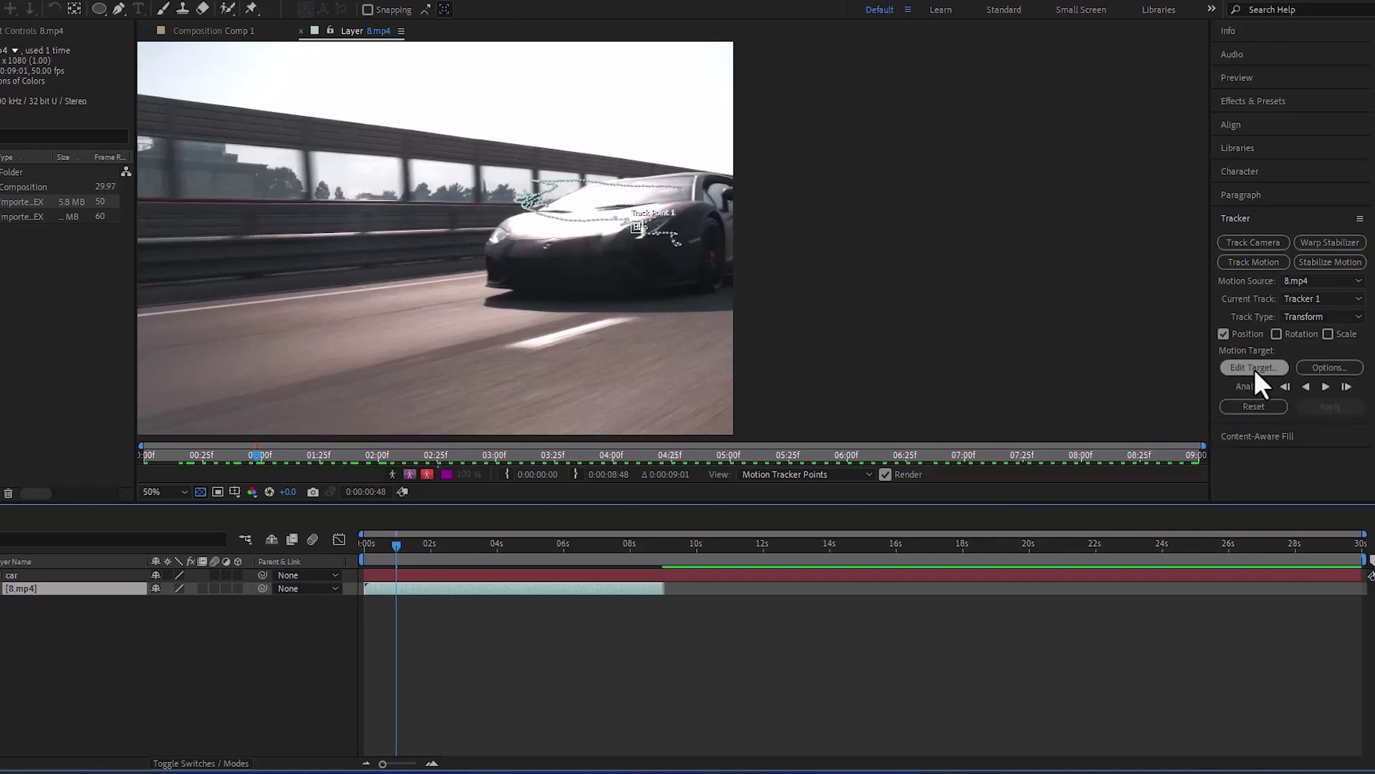
Target the tracker at layer '1. car' and apply the motion in X and Y
click(1253, 368)
click(682, 354)
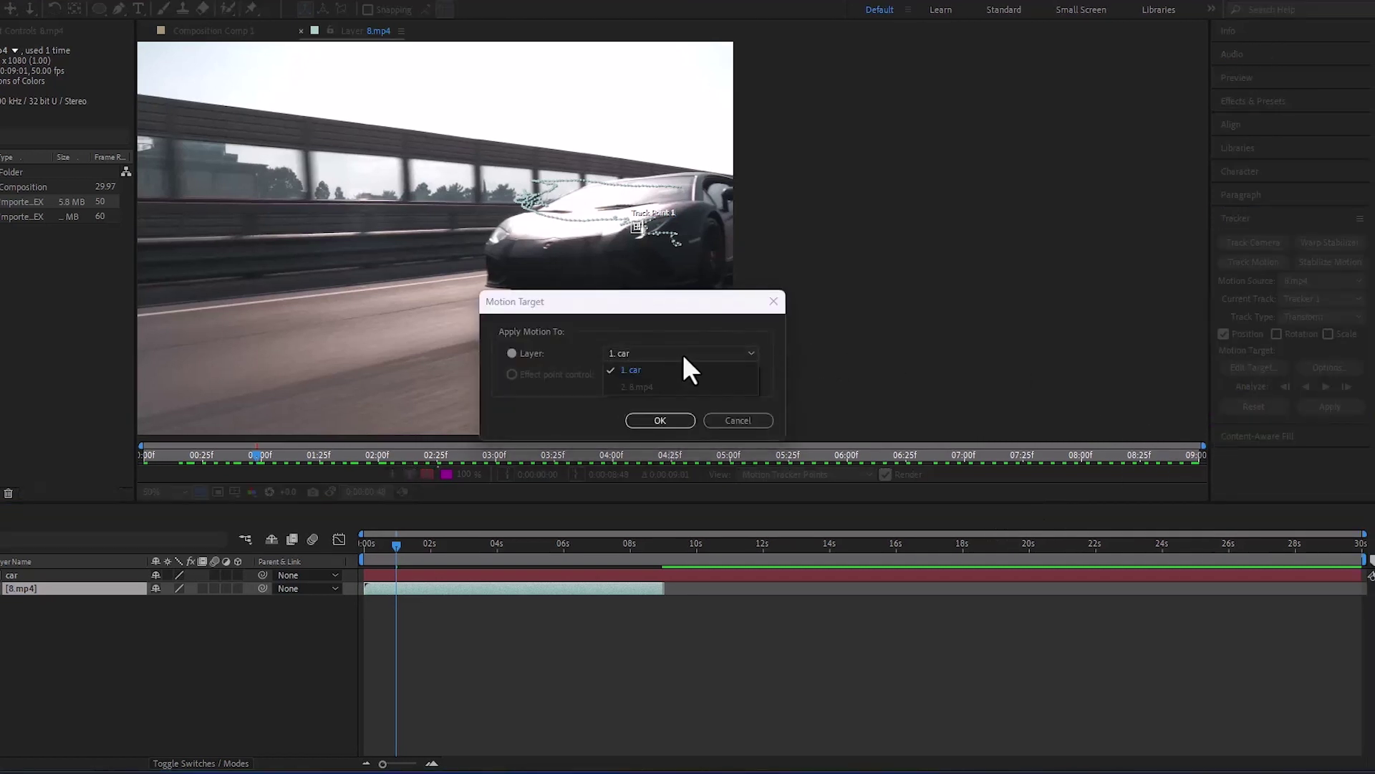
click(645, 370)
click(656, 421)
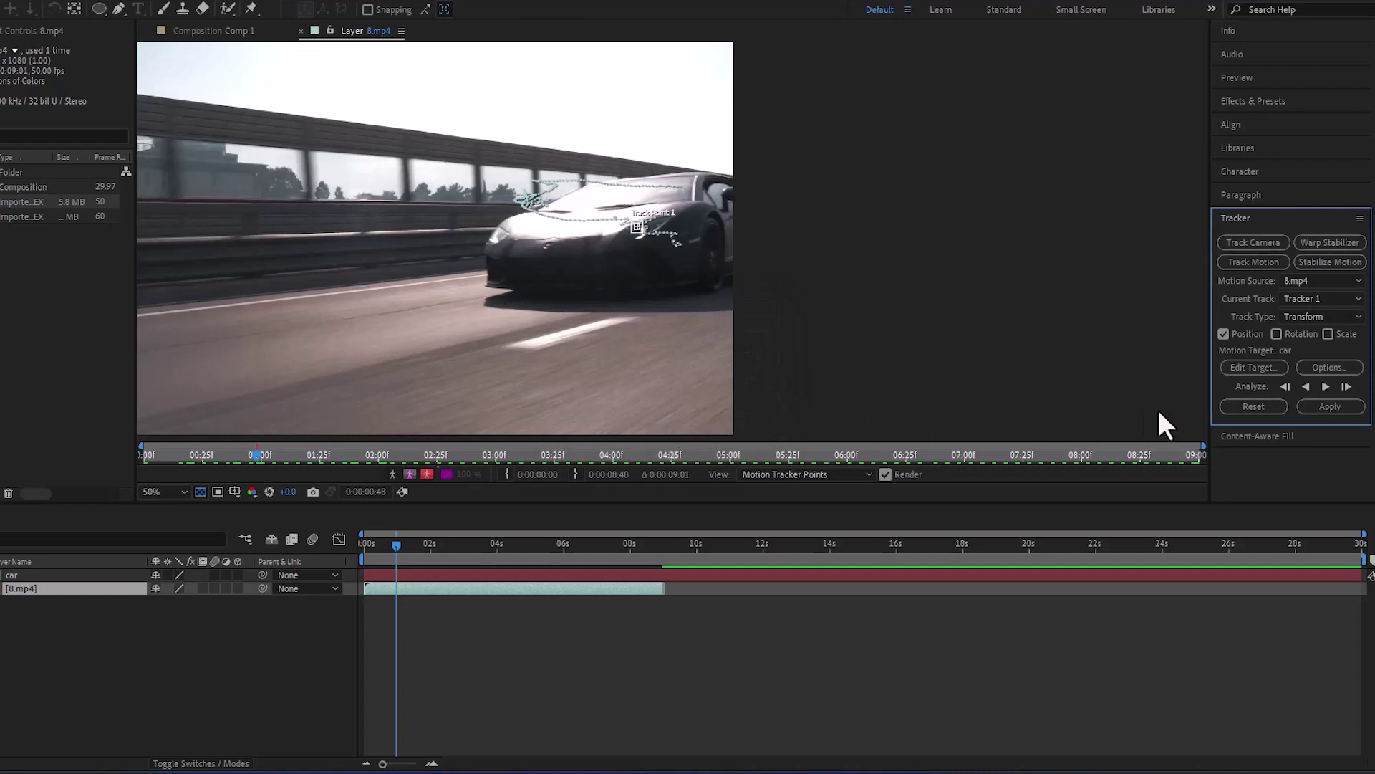
click(1321, 401)
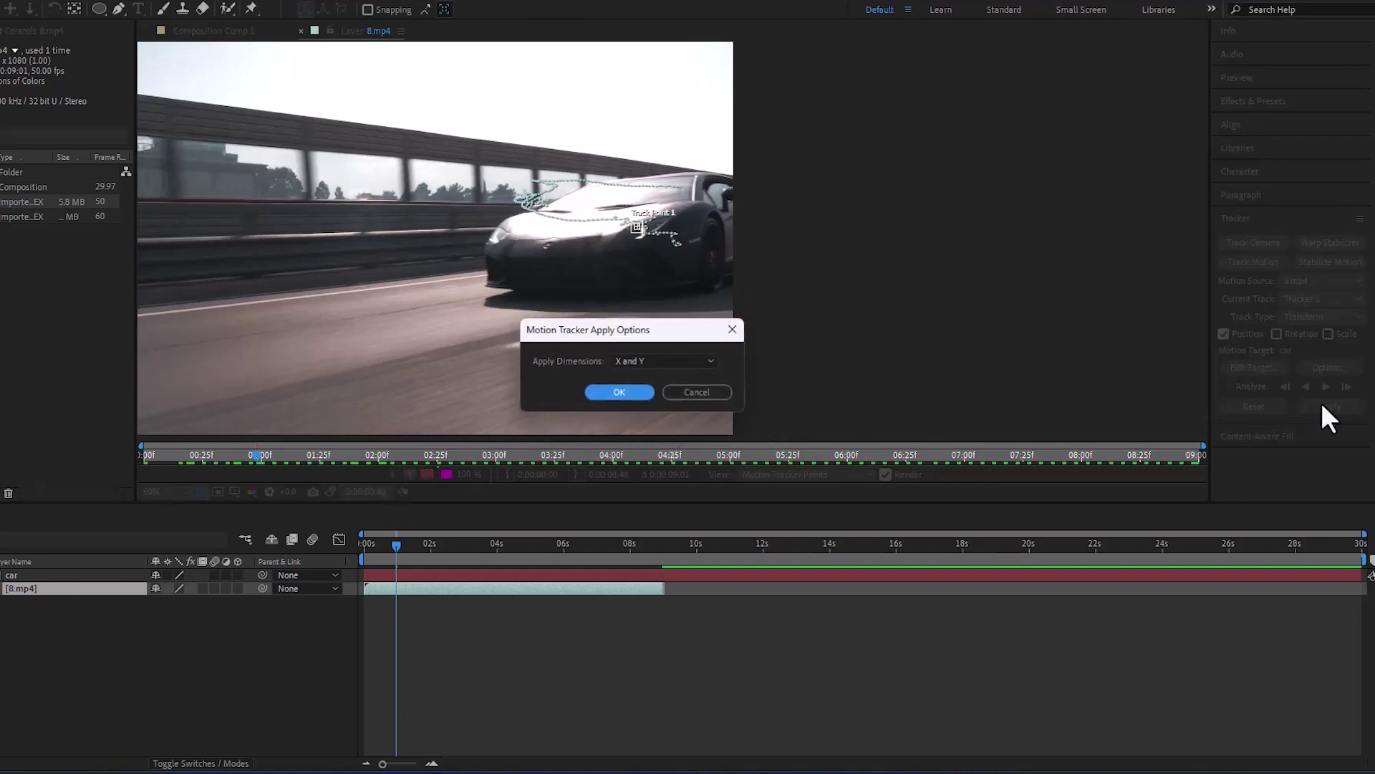
click(614, 395)
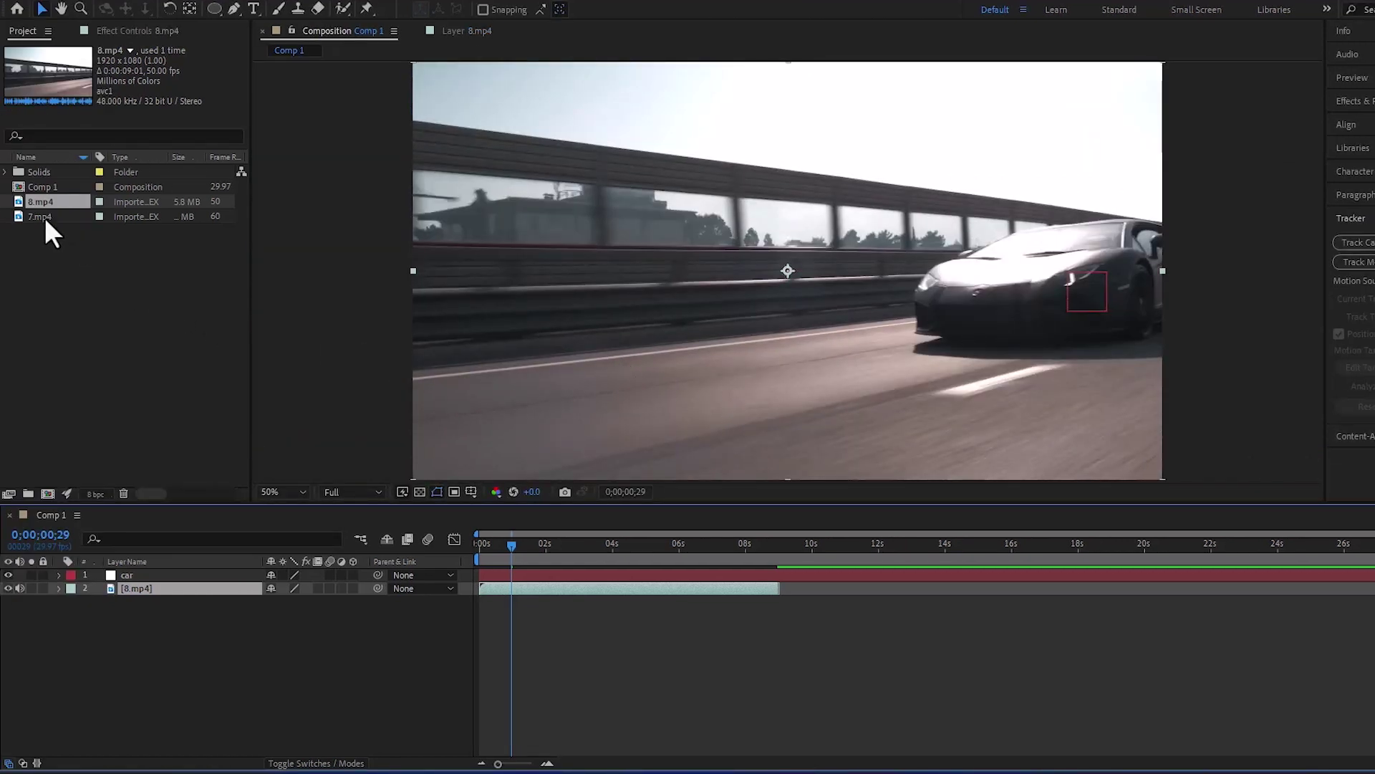
Add 7.mp4 to the composition and scale it down to 17%
drag(44, 217, 125, 569)
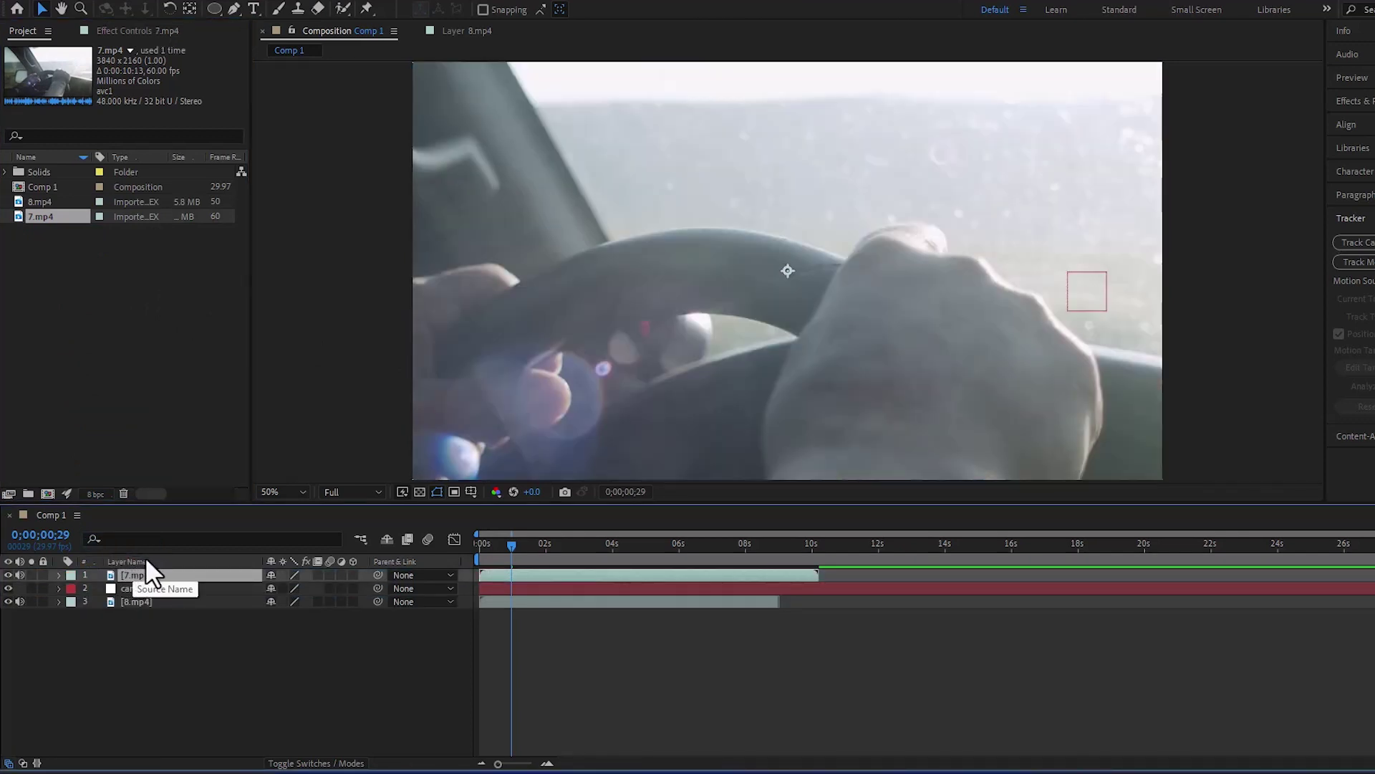
key(s)
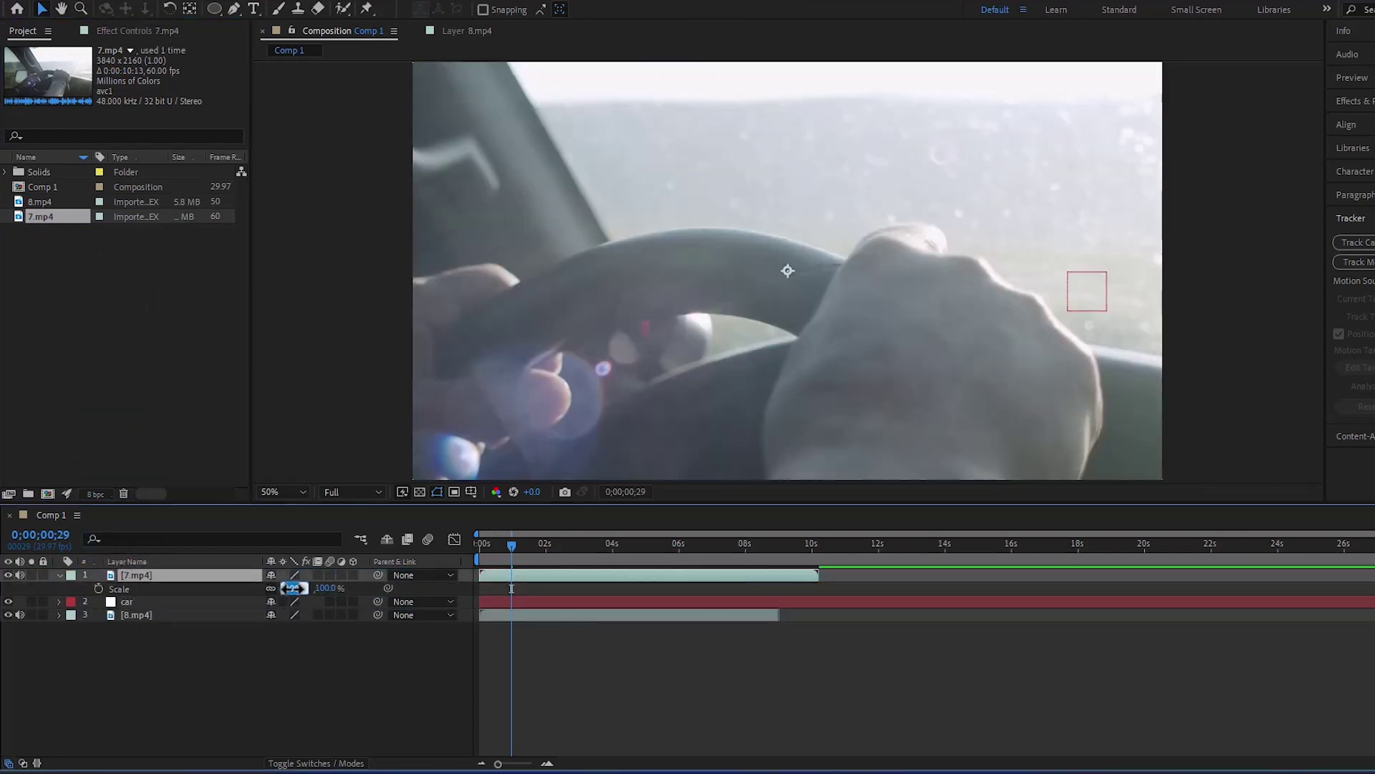
drag(294, 588, 290, 588)
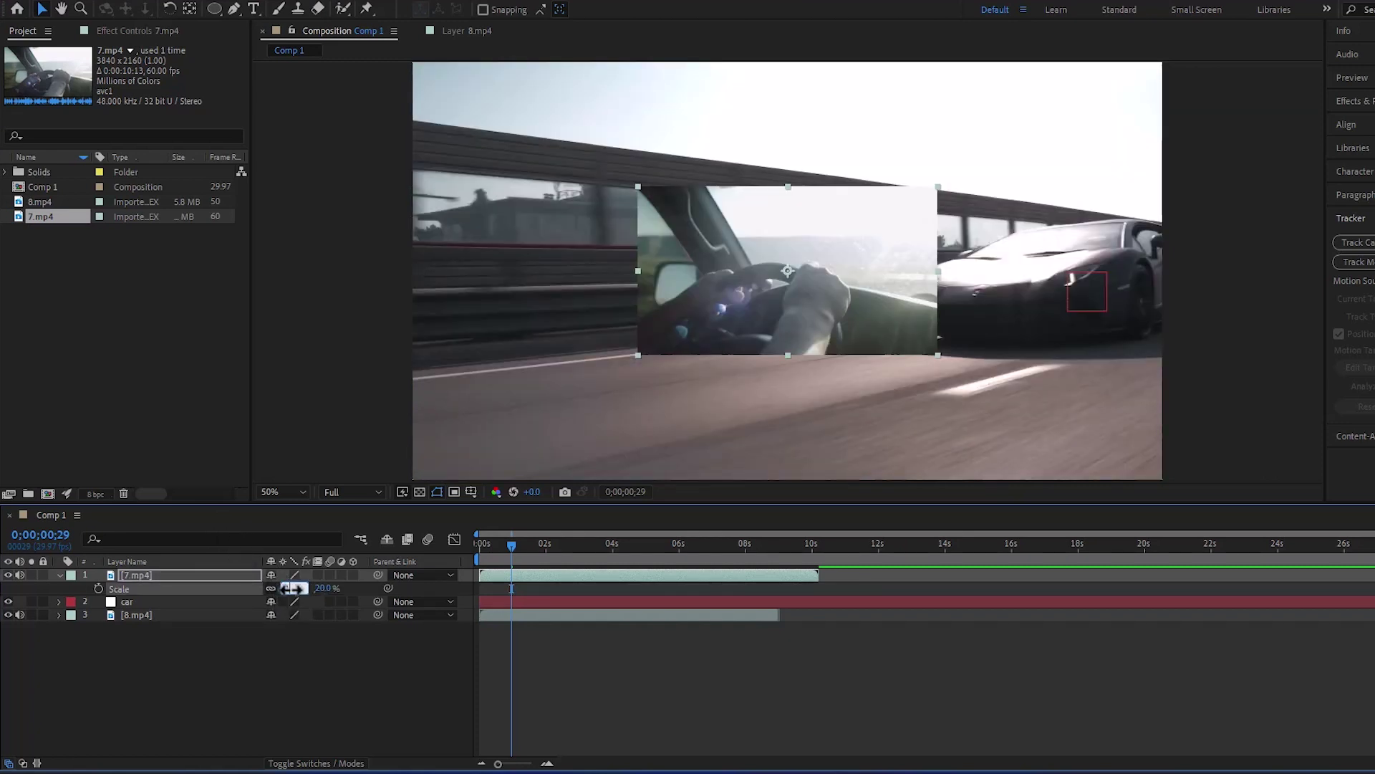
drag(293, 588, 287, 589)
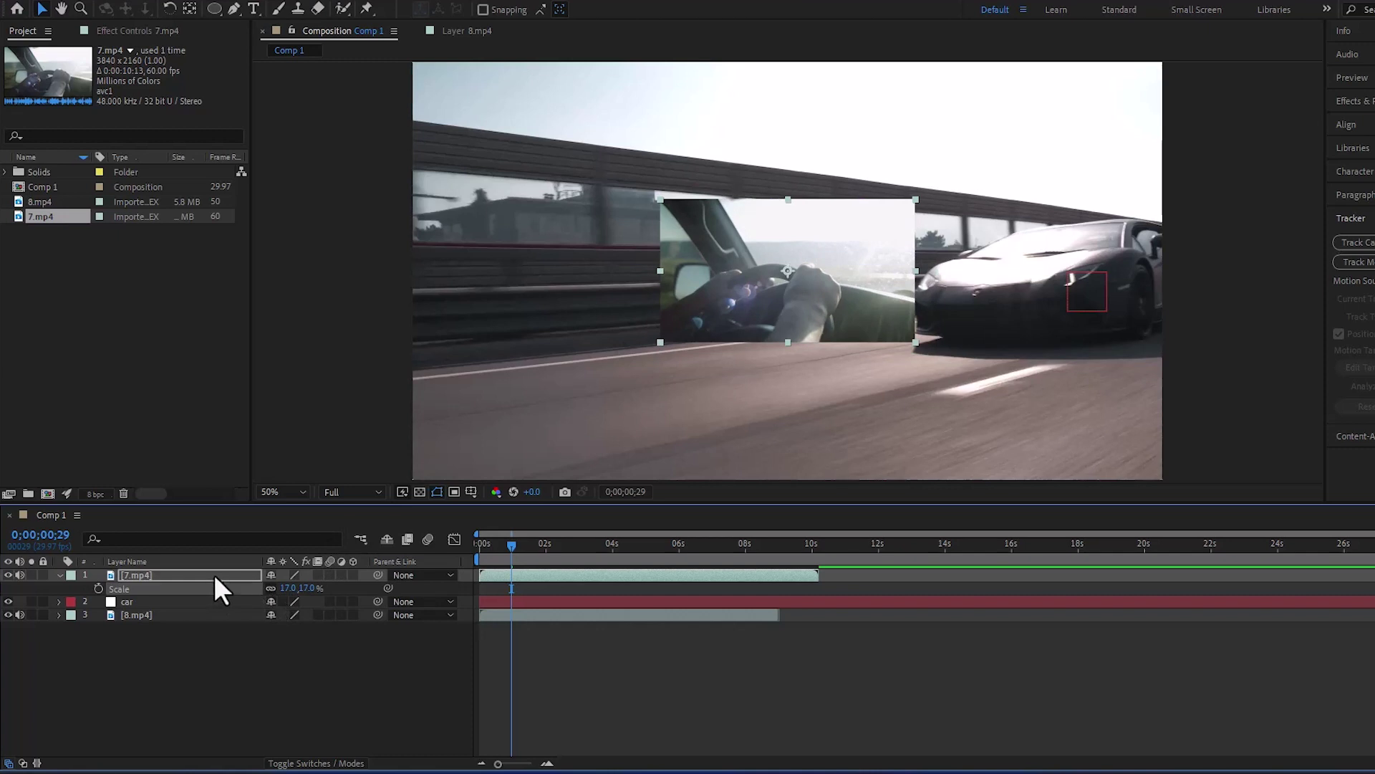
Move the 17% inset up to the upper middle of the frame above the car
key(p)
mouse_move(295, 587)
mouse_down()
mouse_move(143, 536)
mouse_move(174, 548)
mouse_up()
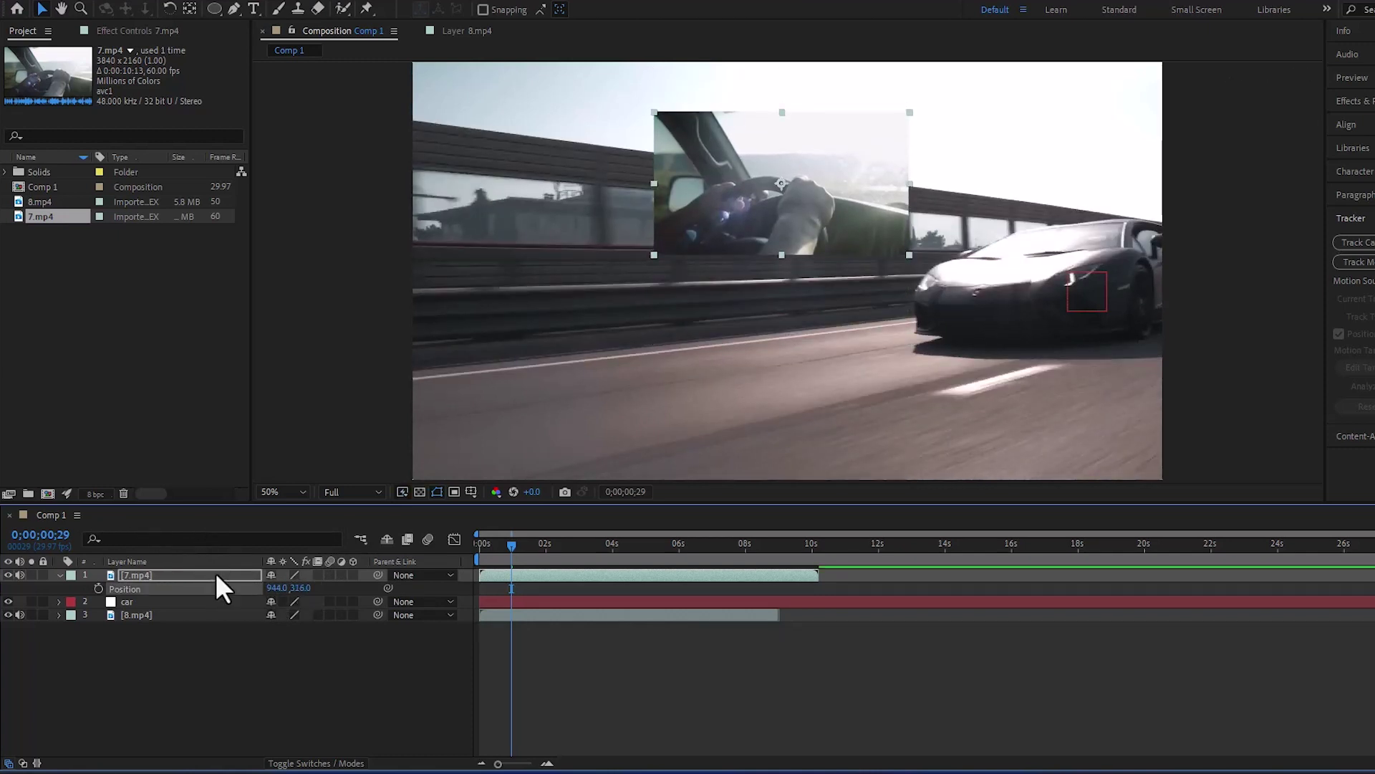
click(211, 639)
click(57, 574)
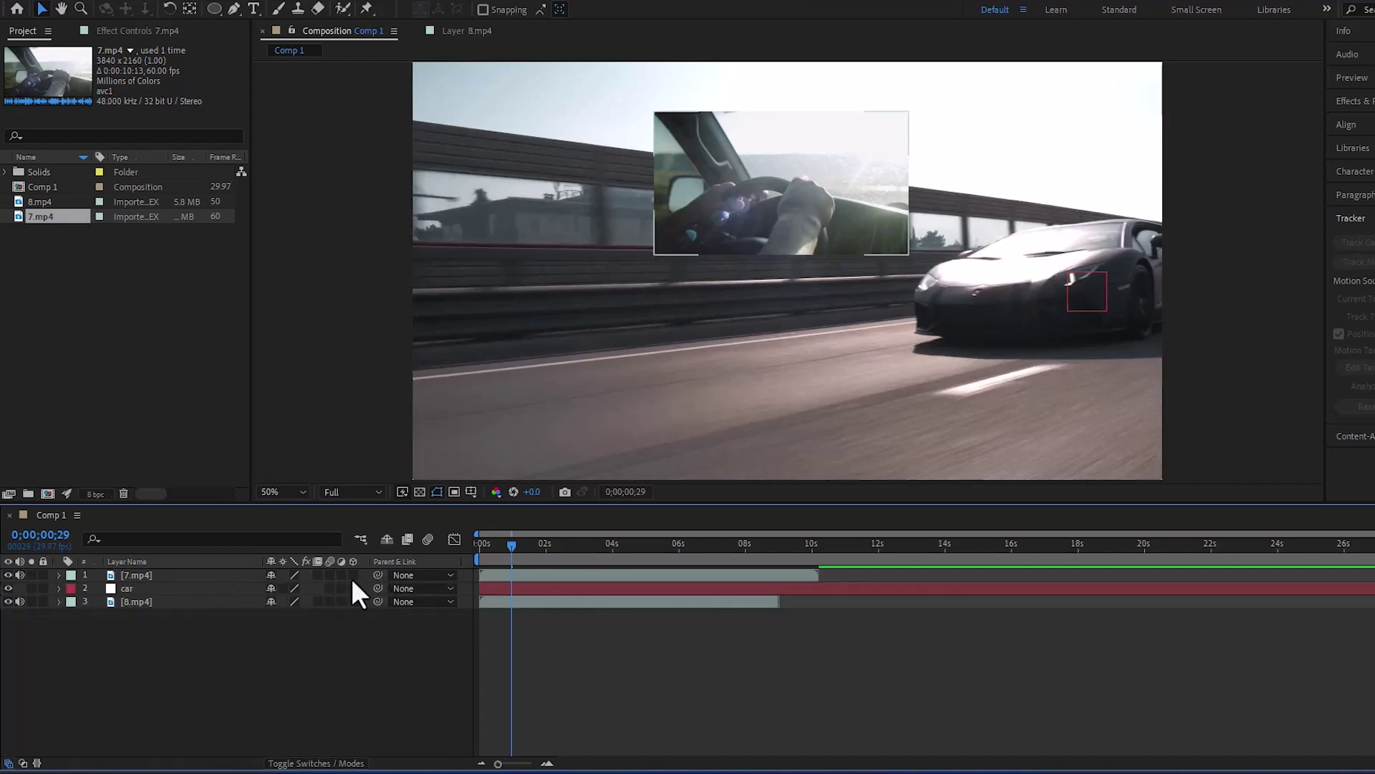
Pick-whip 7.mp4 to the 'car' null and preview it following the car
drag(377, 574, 132, 587)
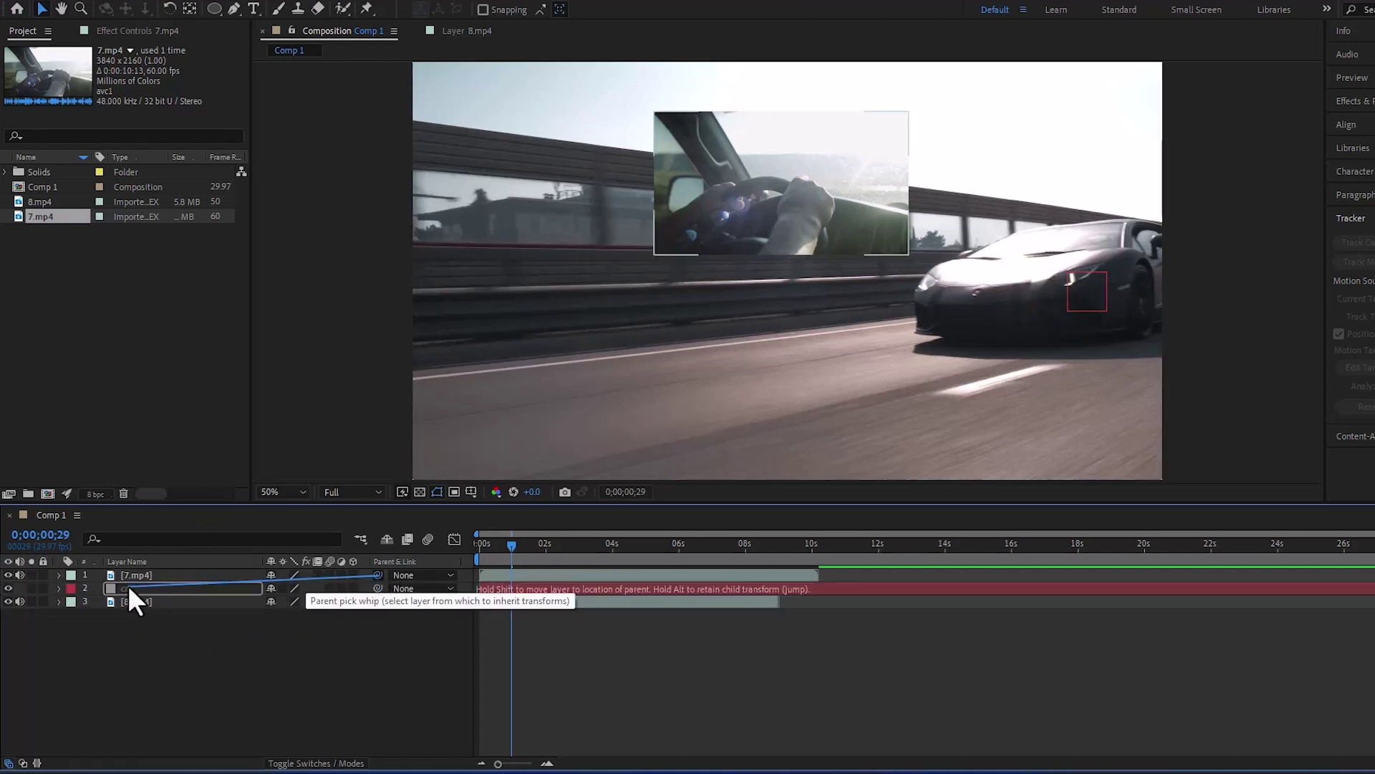
drag(132, 587, 132, 587)
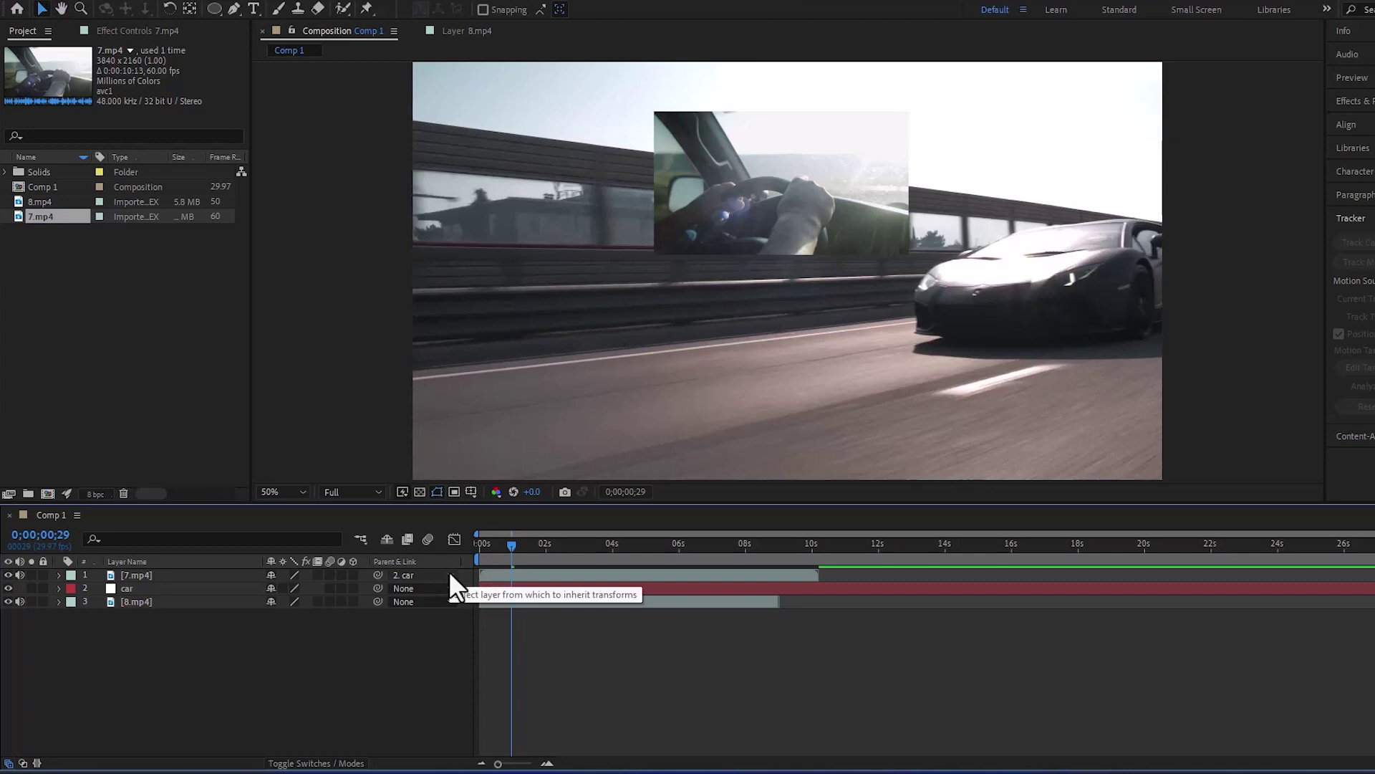
key(space)
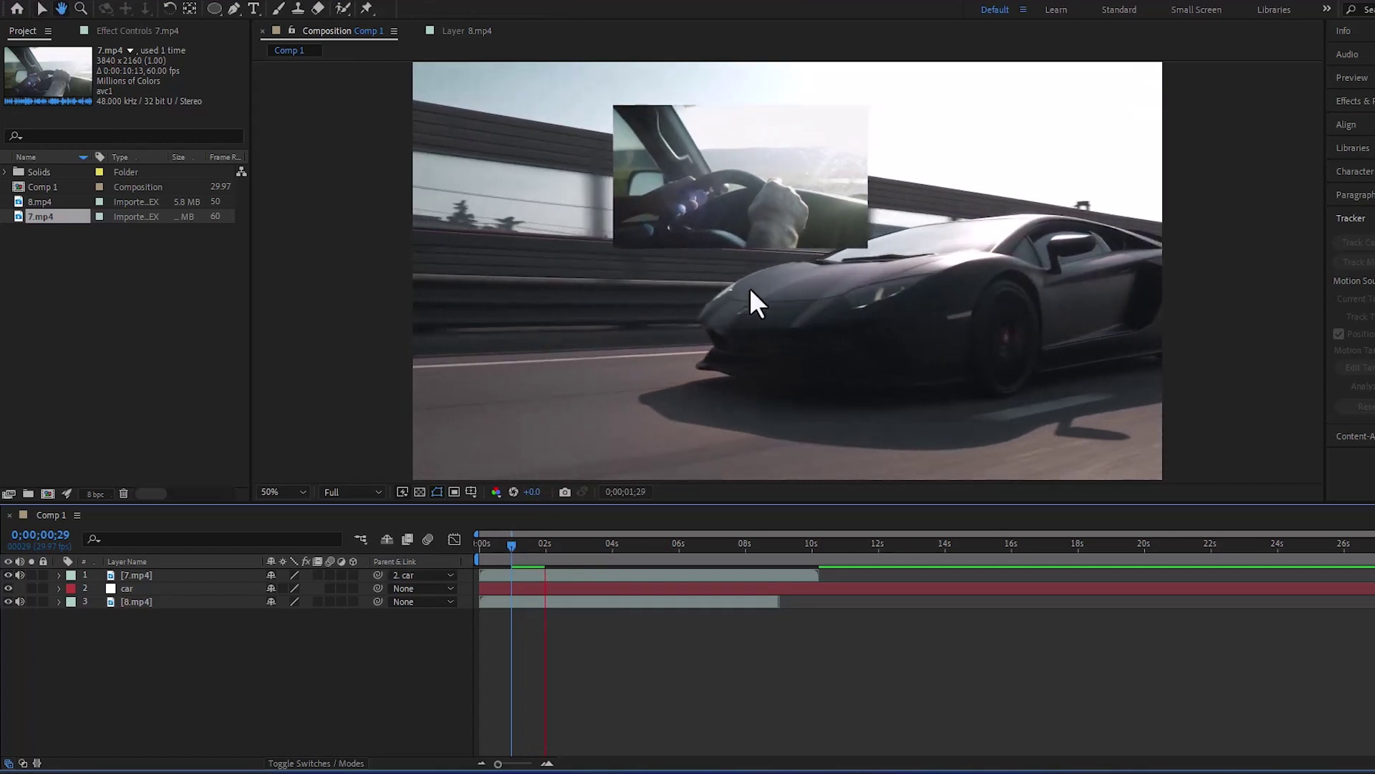
key(space)
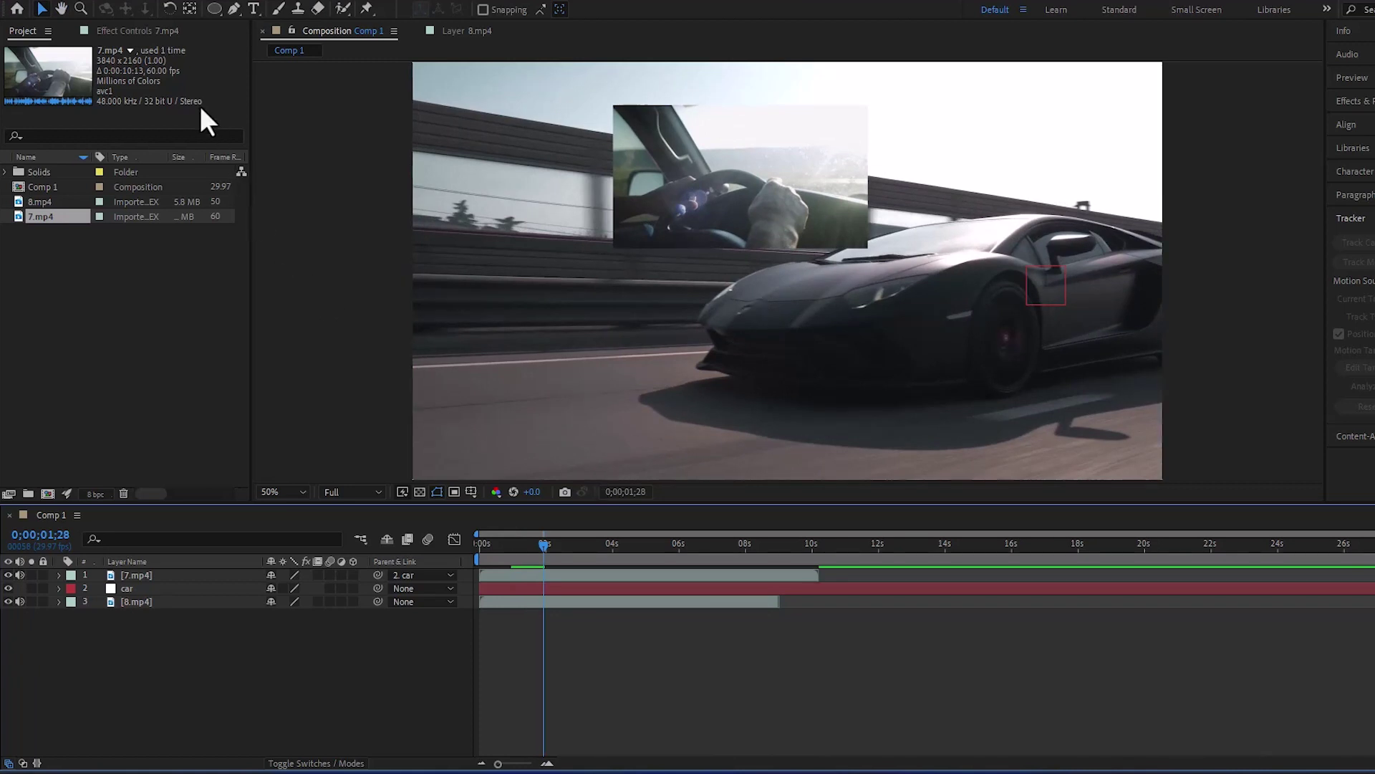
Make 7.mp4 a 3D layer, tilt it around Y, and preview from frame 0
click(174, 576)
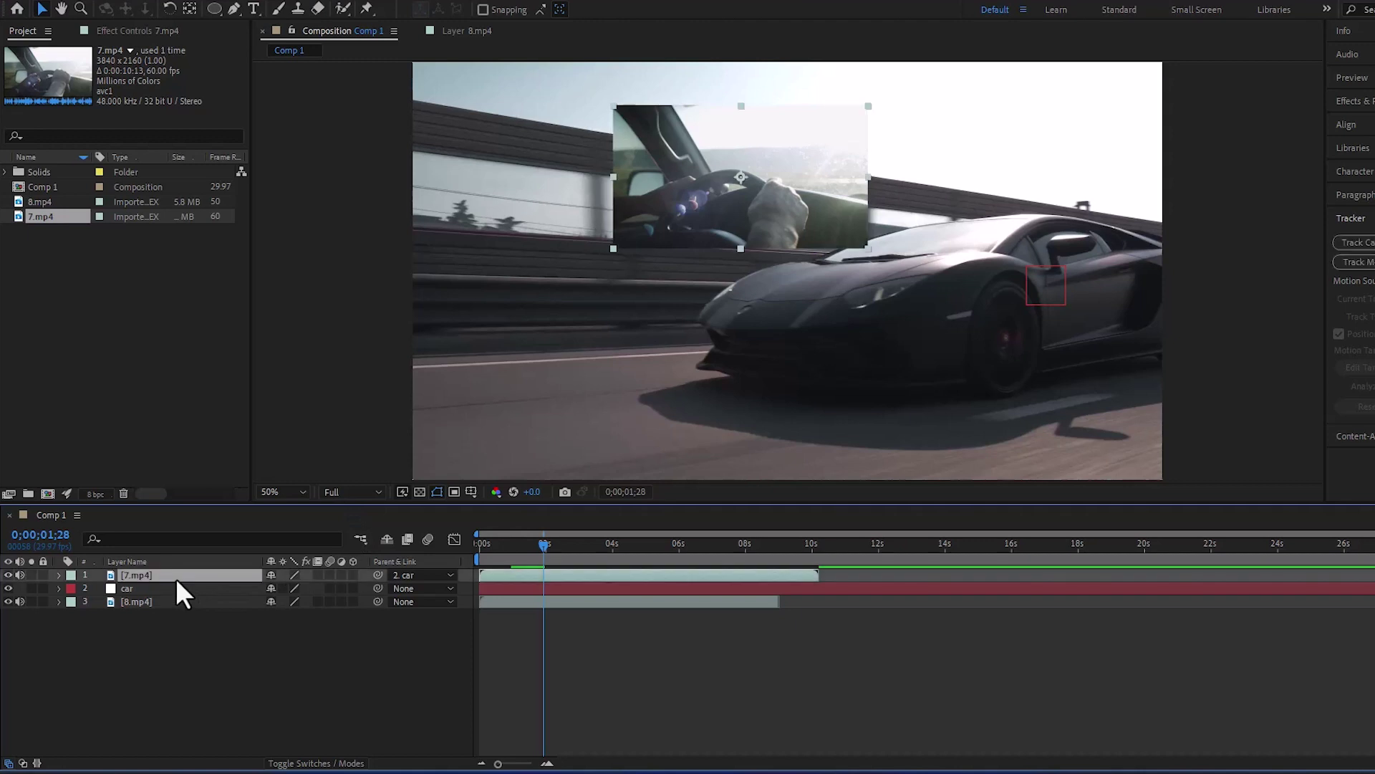
click(353, 575)
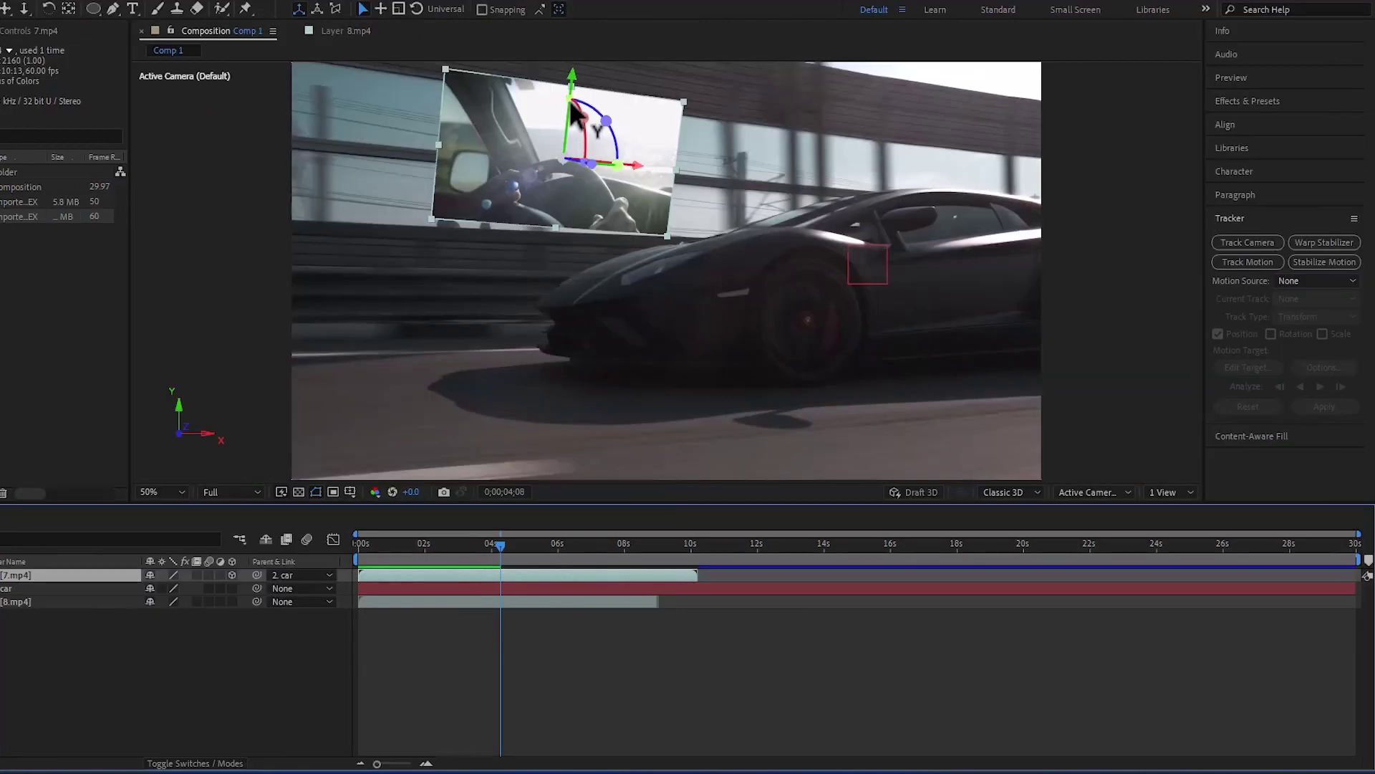
mouse_move(570, 104)
mouse_down()
mouse_move(586, 119)
mouse_move(616, 115)
mouse_move(572, 124)
mouse_up()
drag(499, 548, 327, 560)
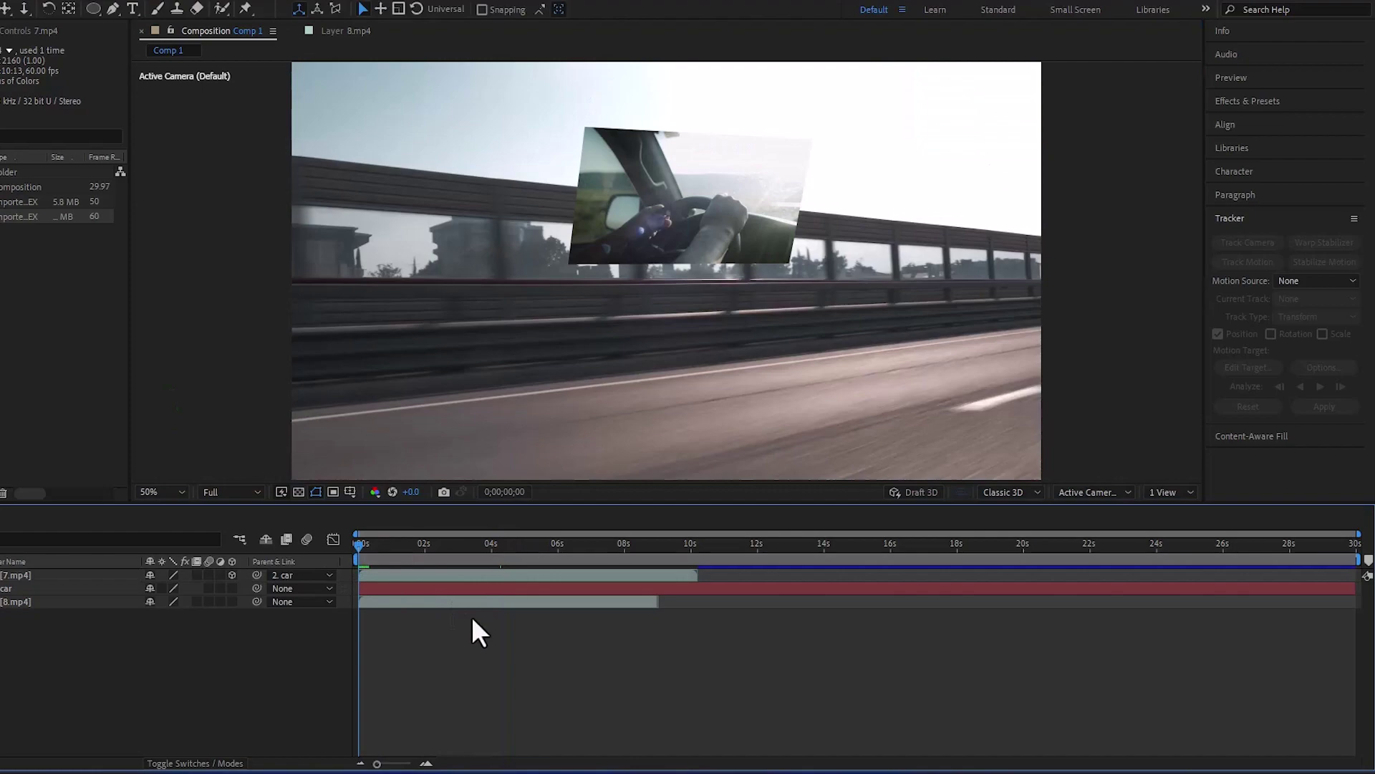
key(space)
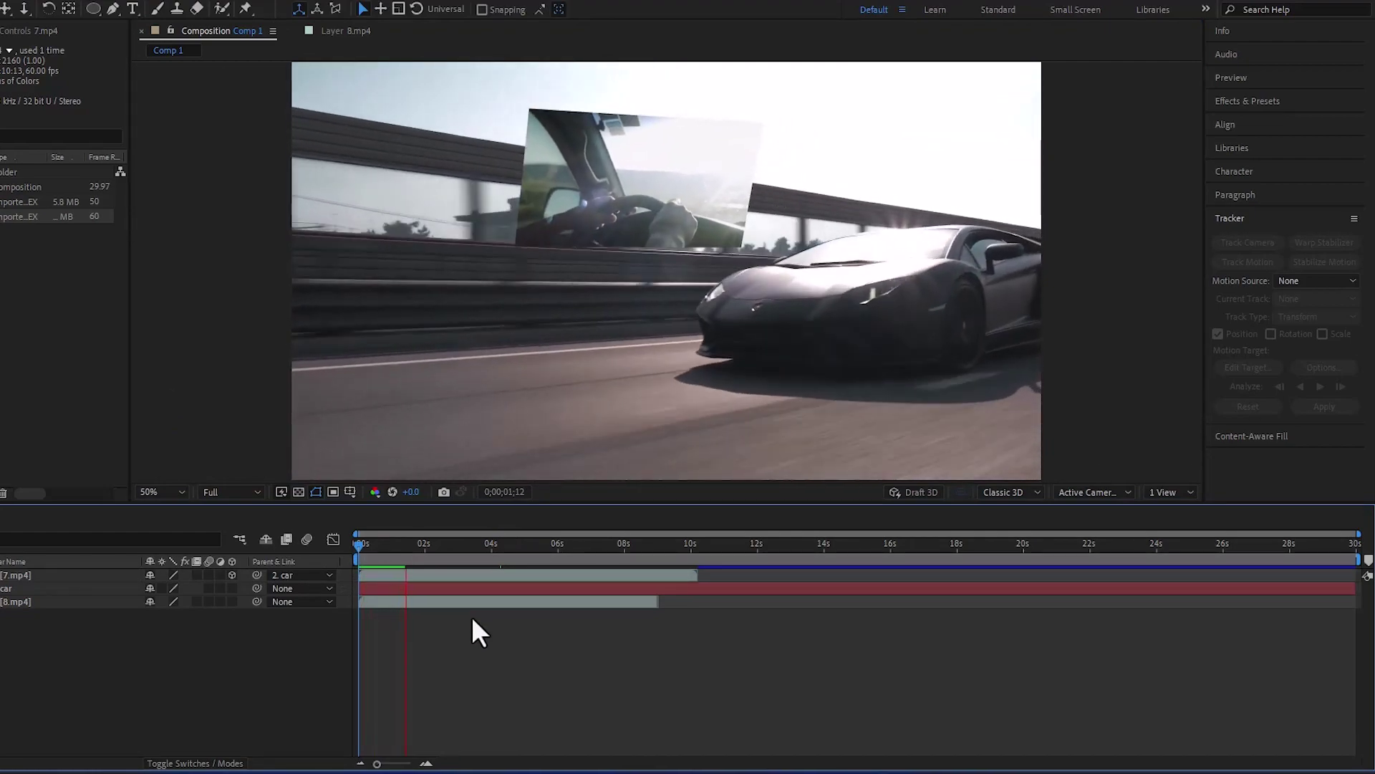